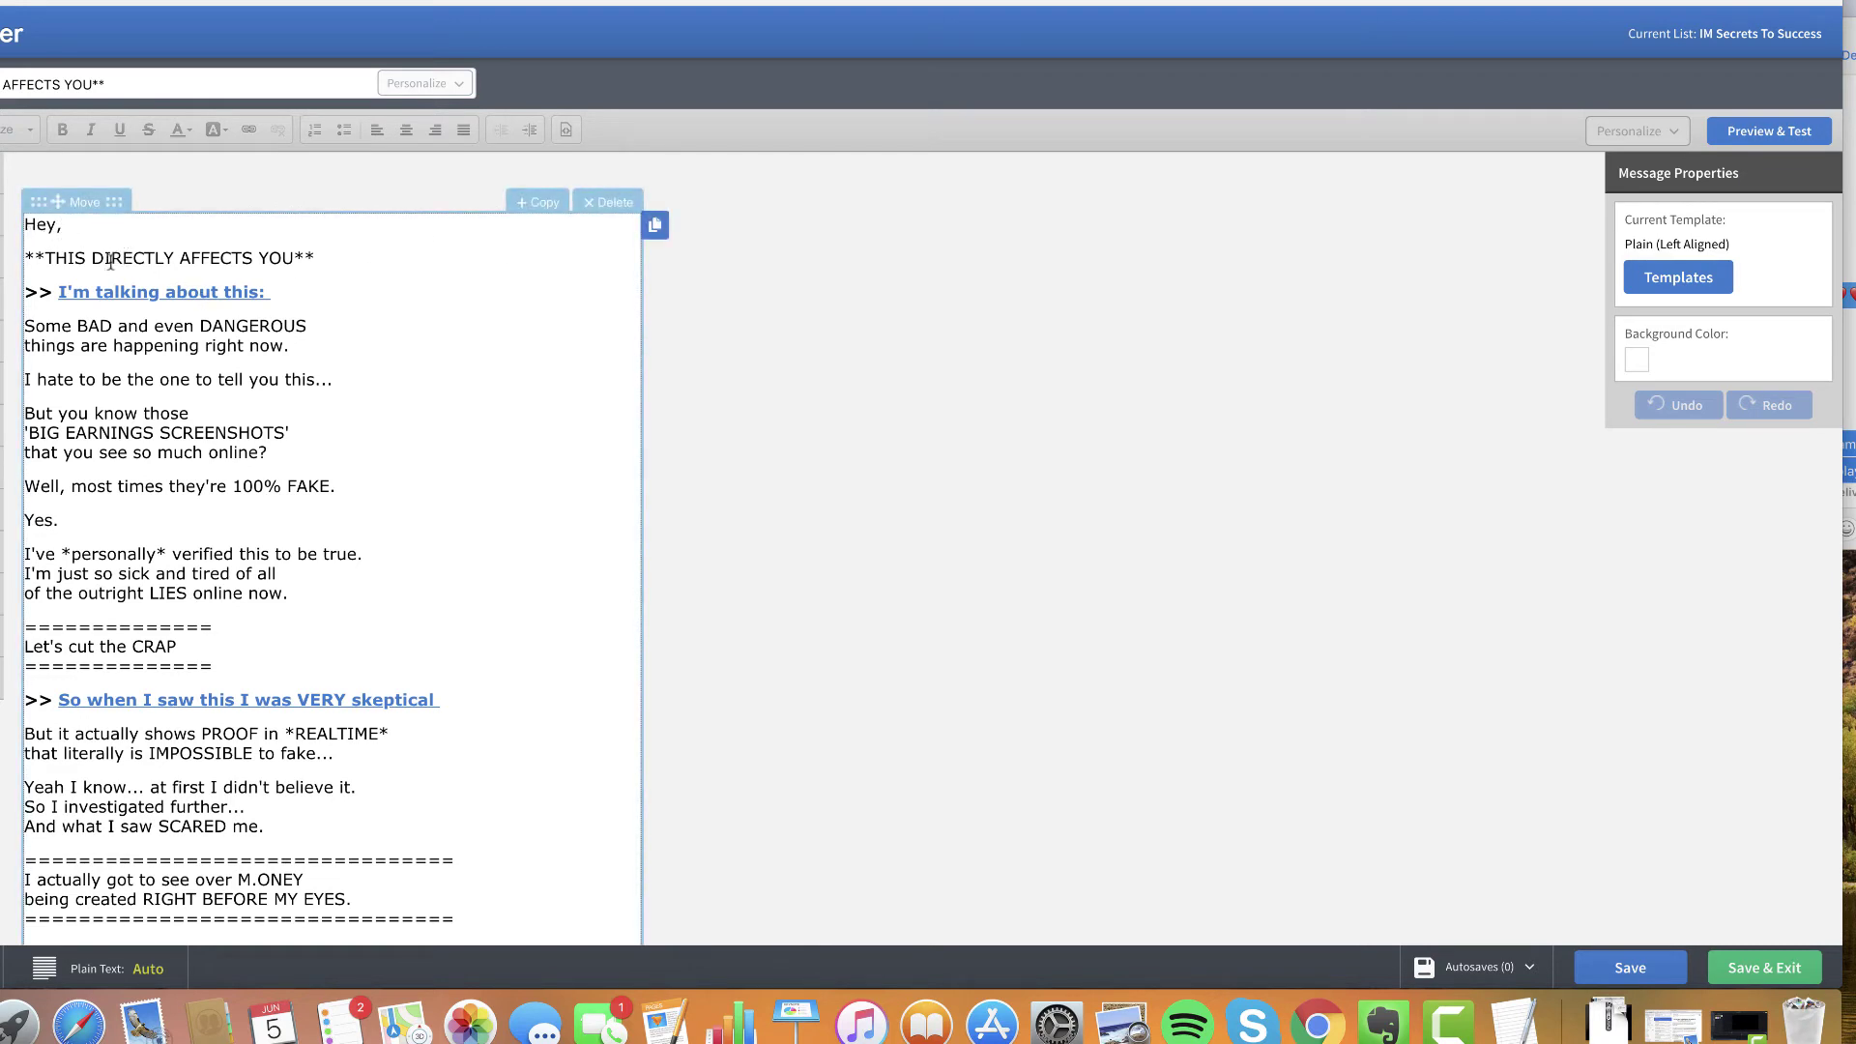
Remove the trailing space after the "So when I saw this I was VERY skeptical" link in the email body.
scroll(336, 390, "down", 3)
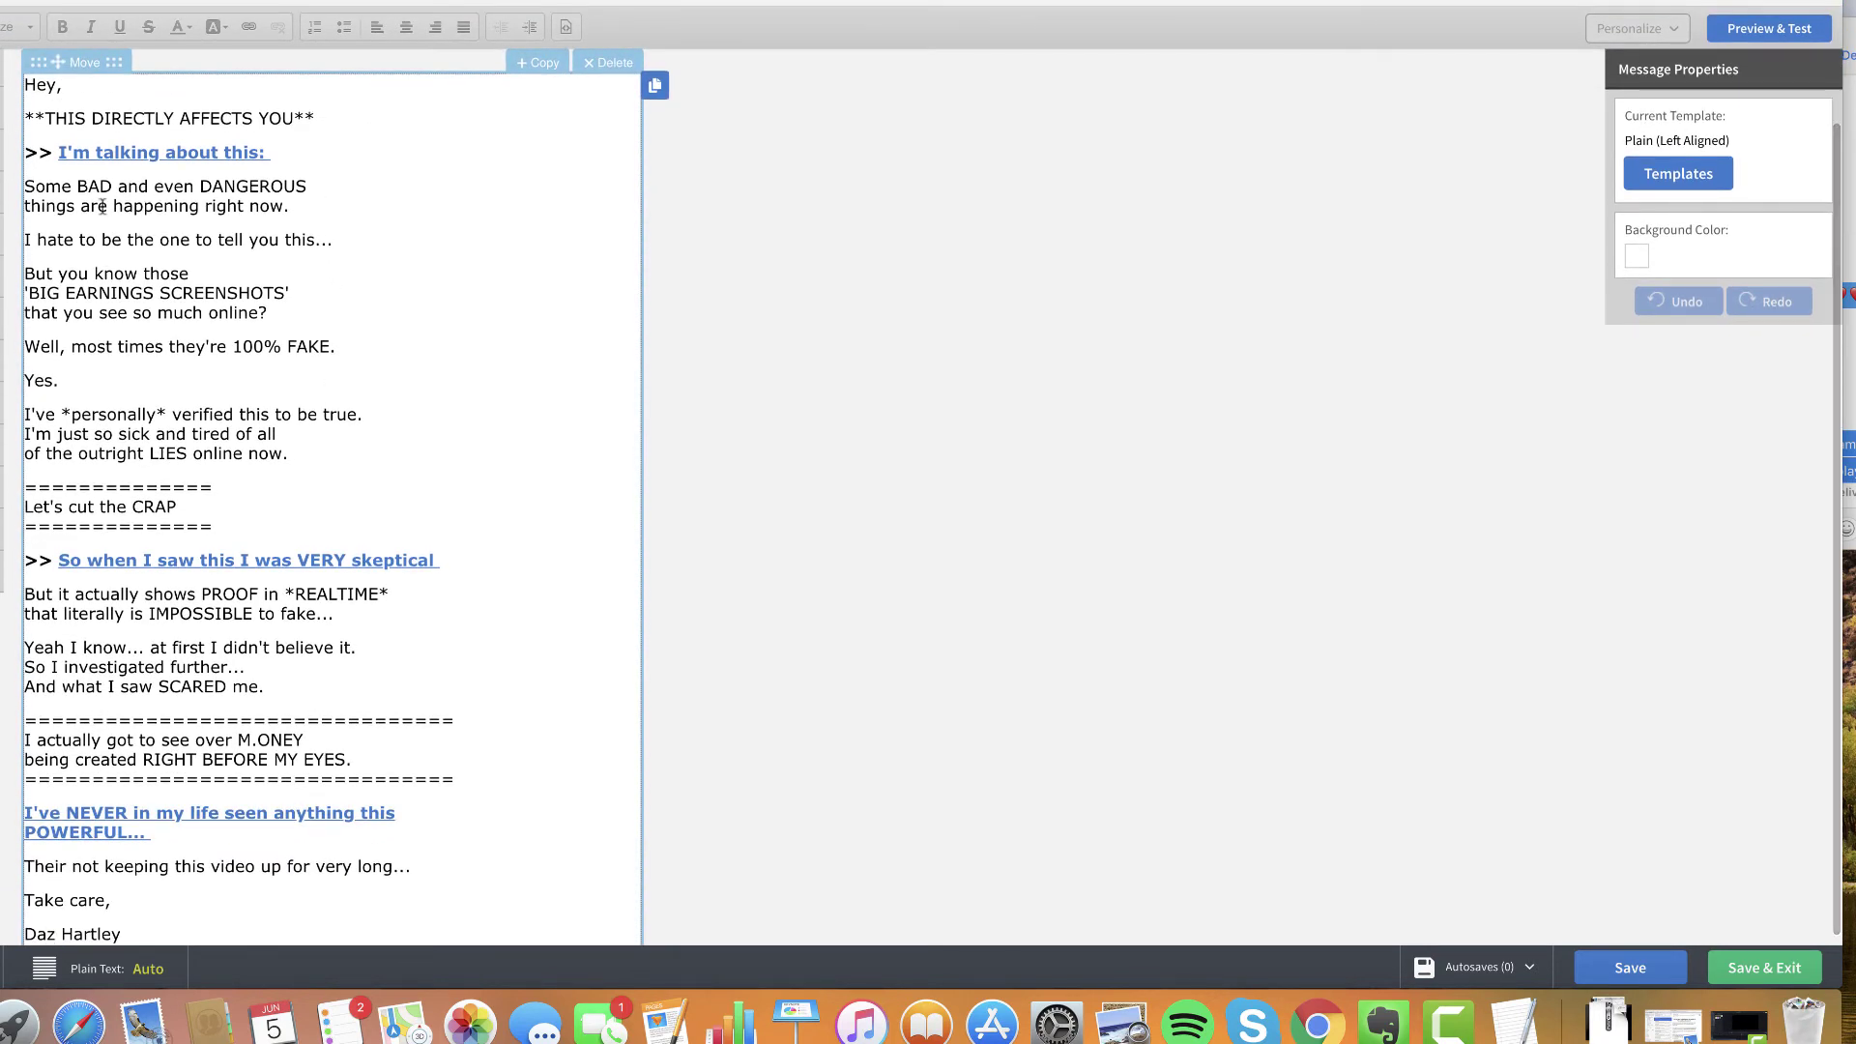
scroll(228, 319, "down", 1)
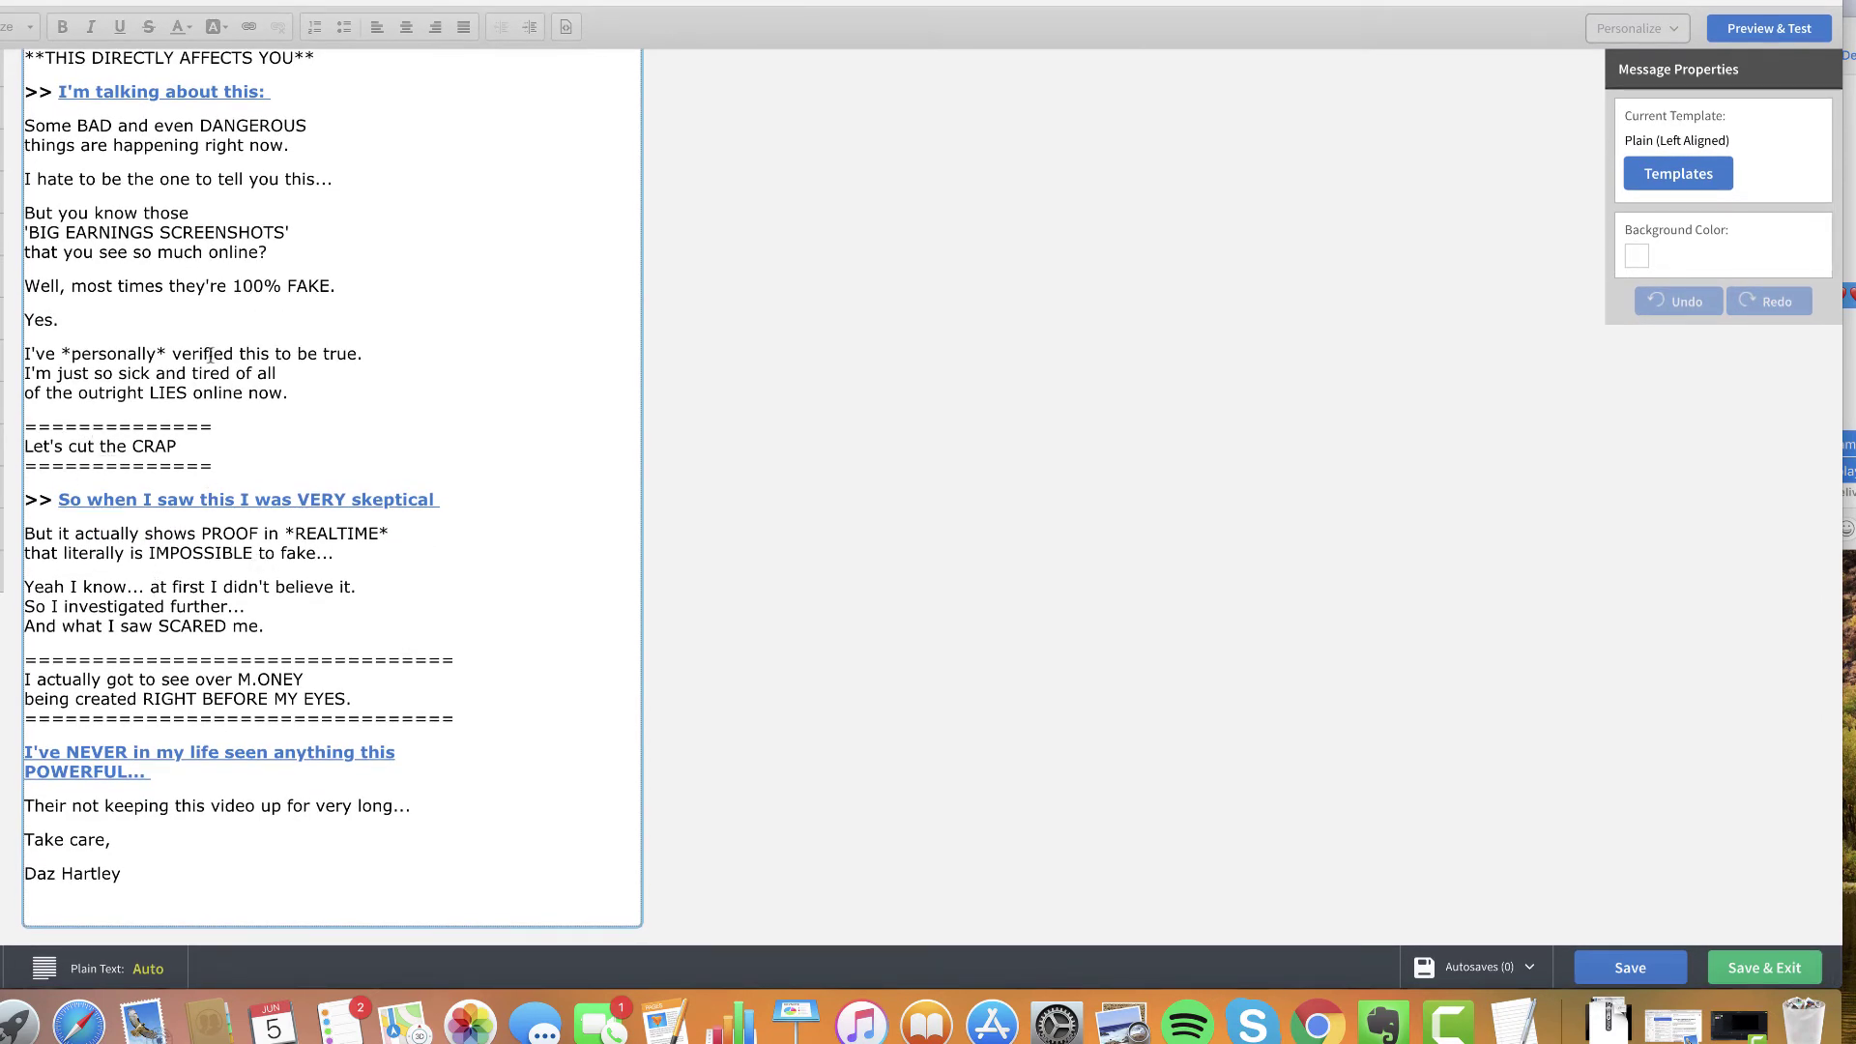
left_click(443, 500)
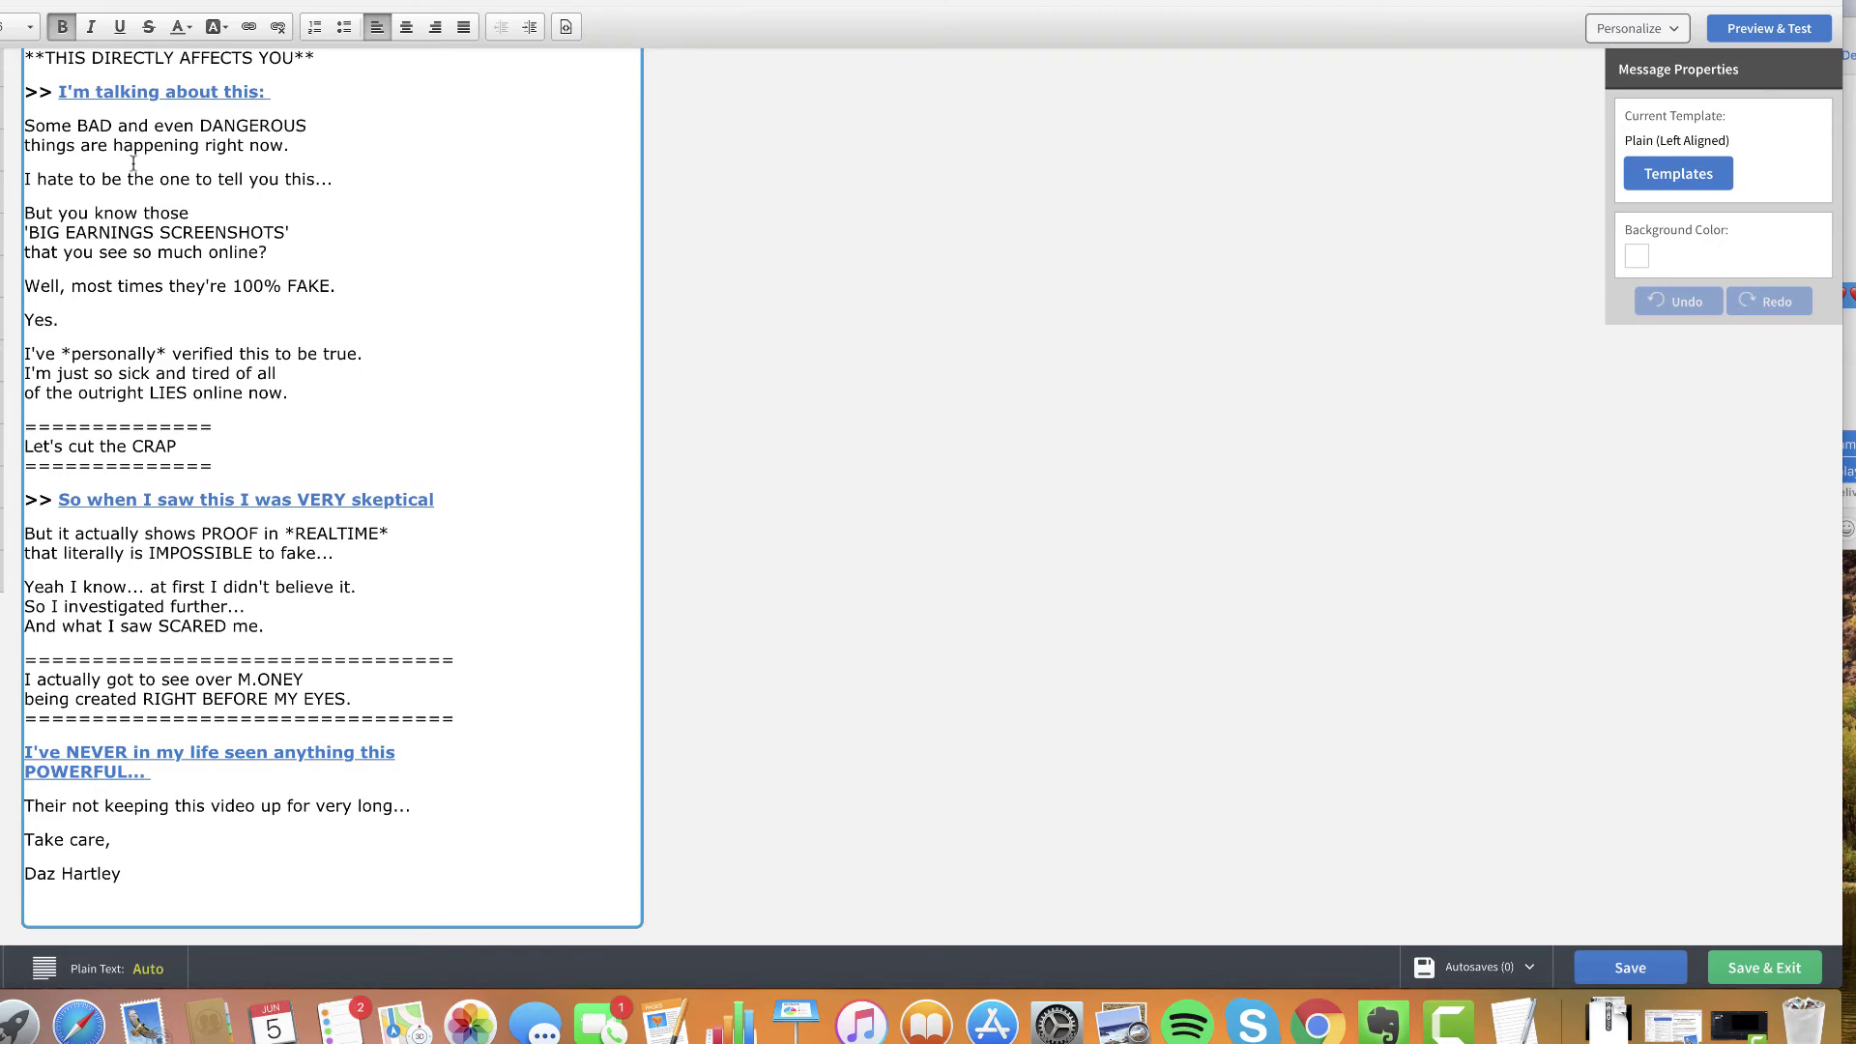
Read through the email message from the greeting to the signature, checking its wording, layout and links.
scroll(350, 325, "up", 4)
scroll(316, 412, "down", 4)
scroll(224, 350, "up", 4)
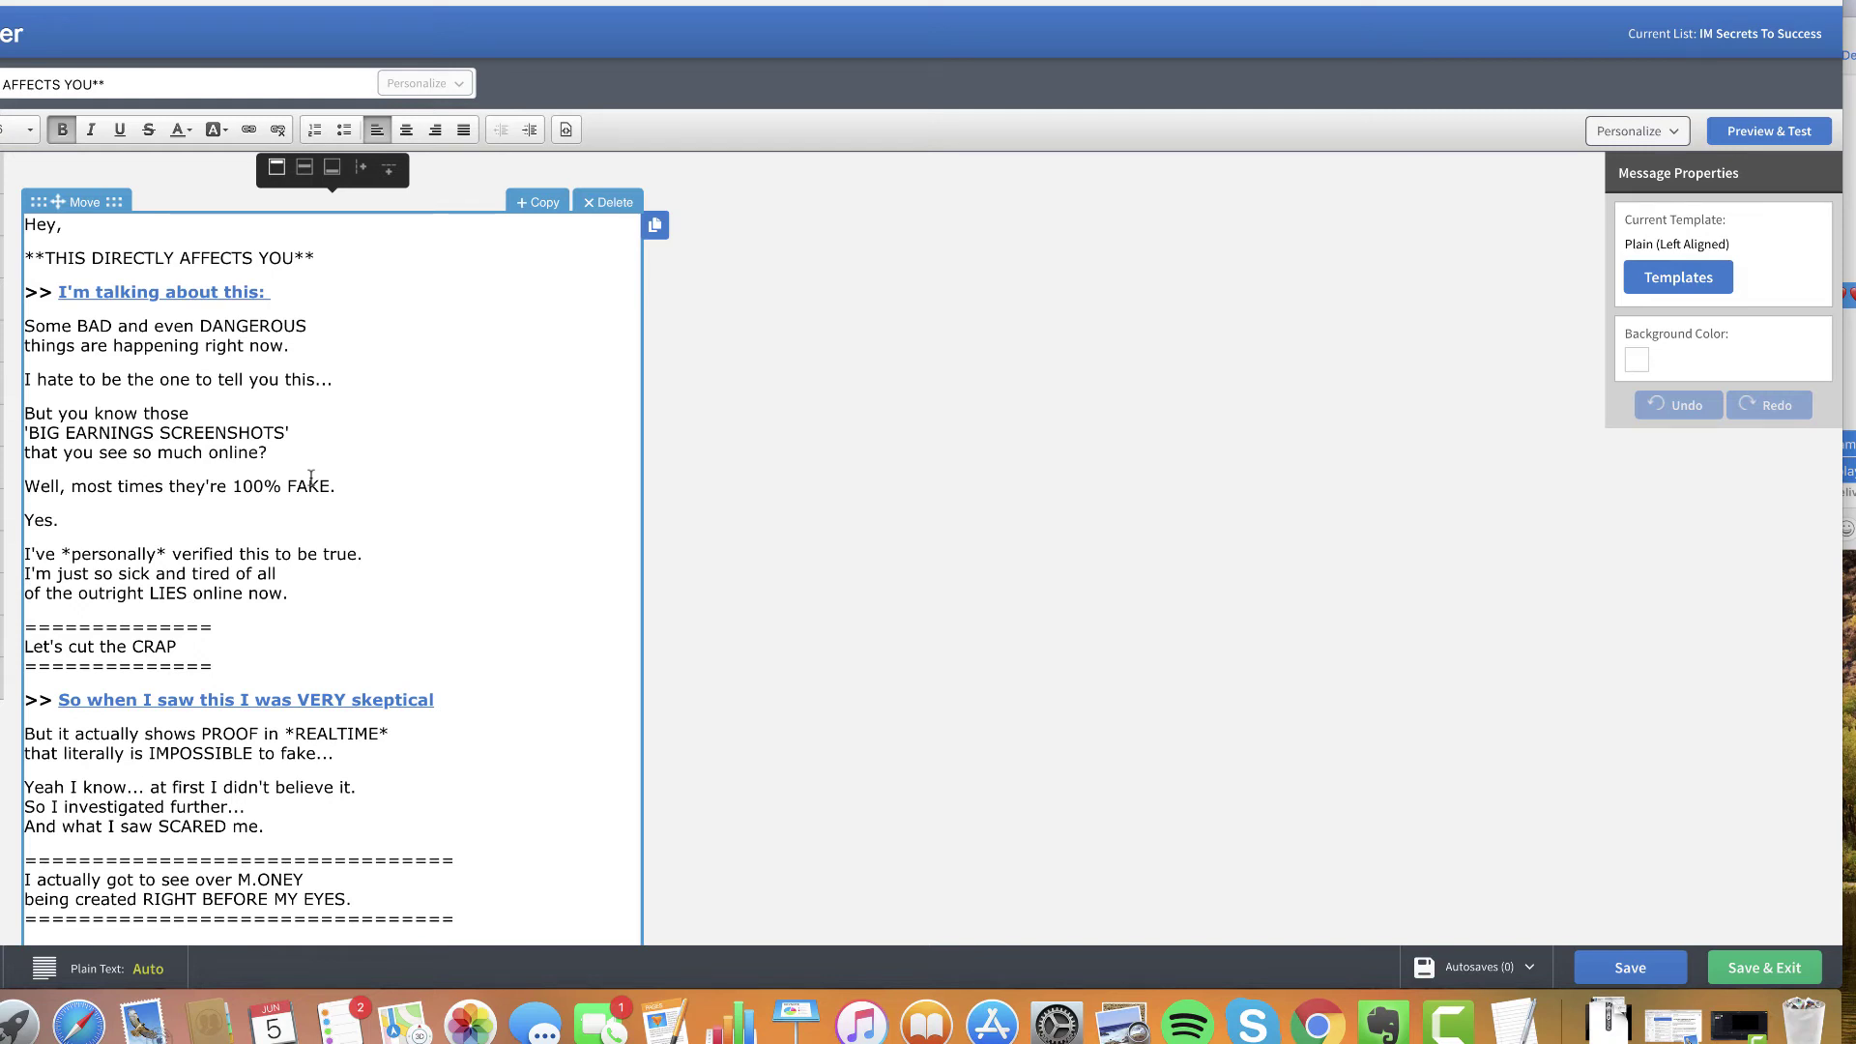
scroll(278, 519, "down", 5)
scroll(277, 519, "up", 5)
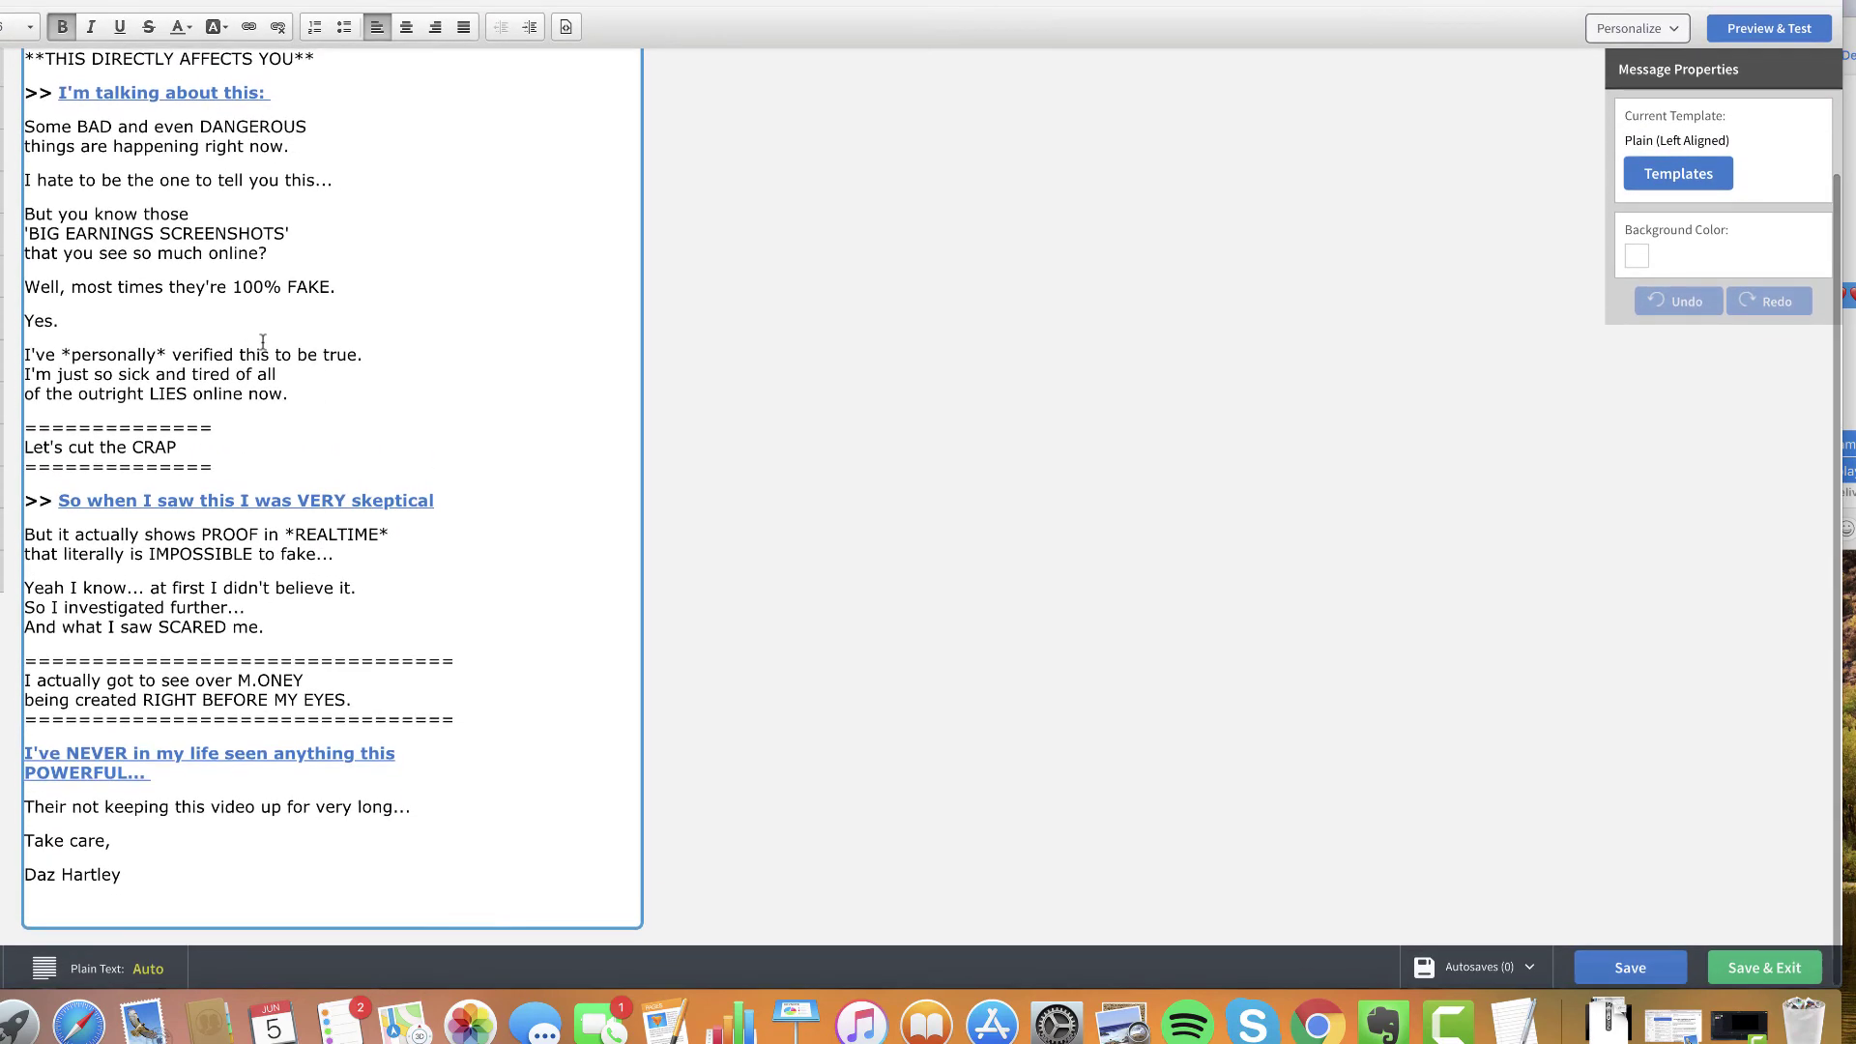
left_click_drag(23, 220, 387, 512)
left_click(388, 512)
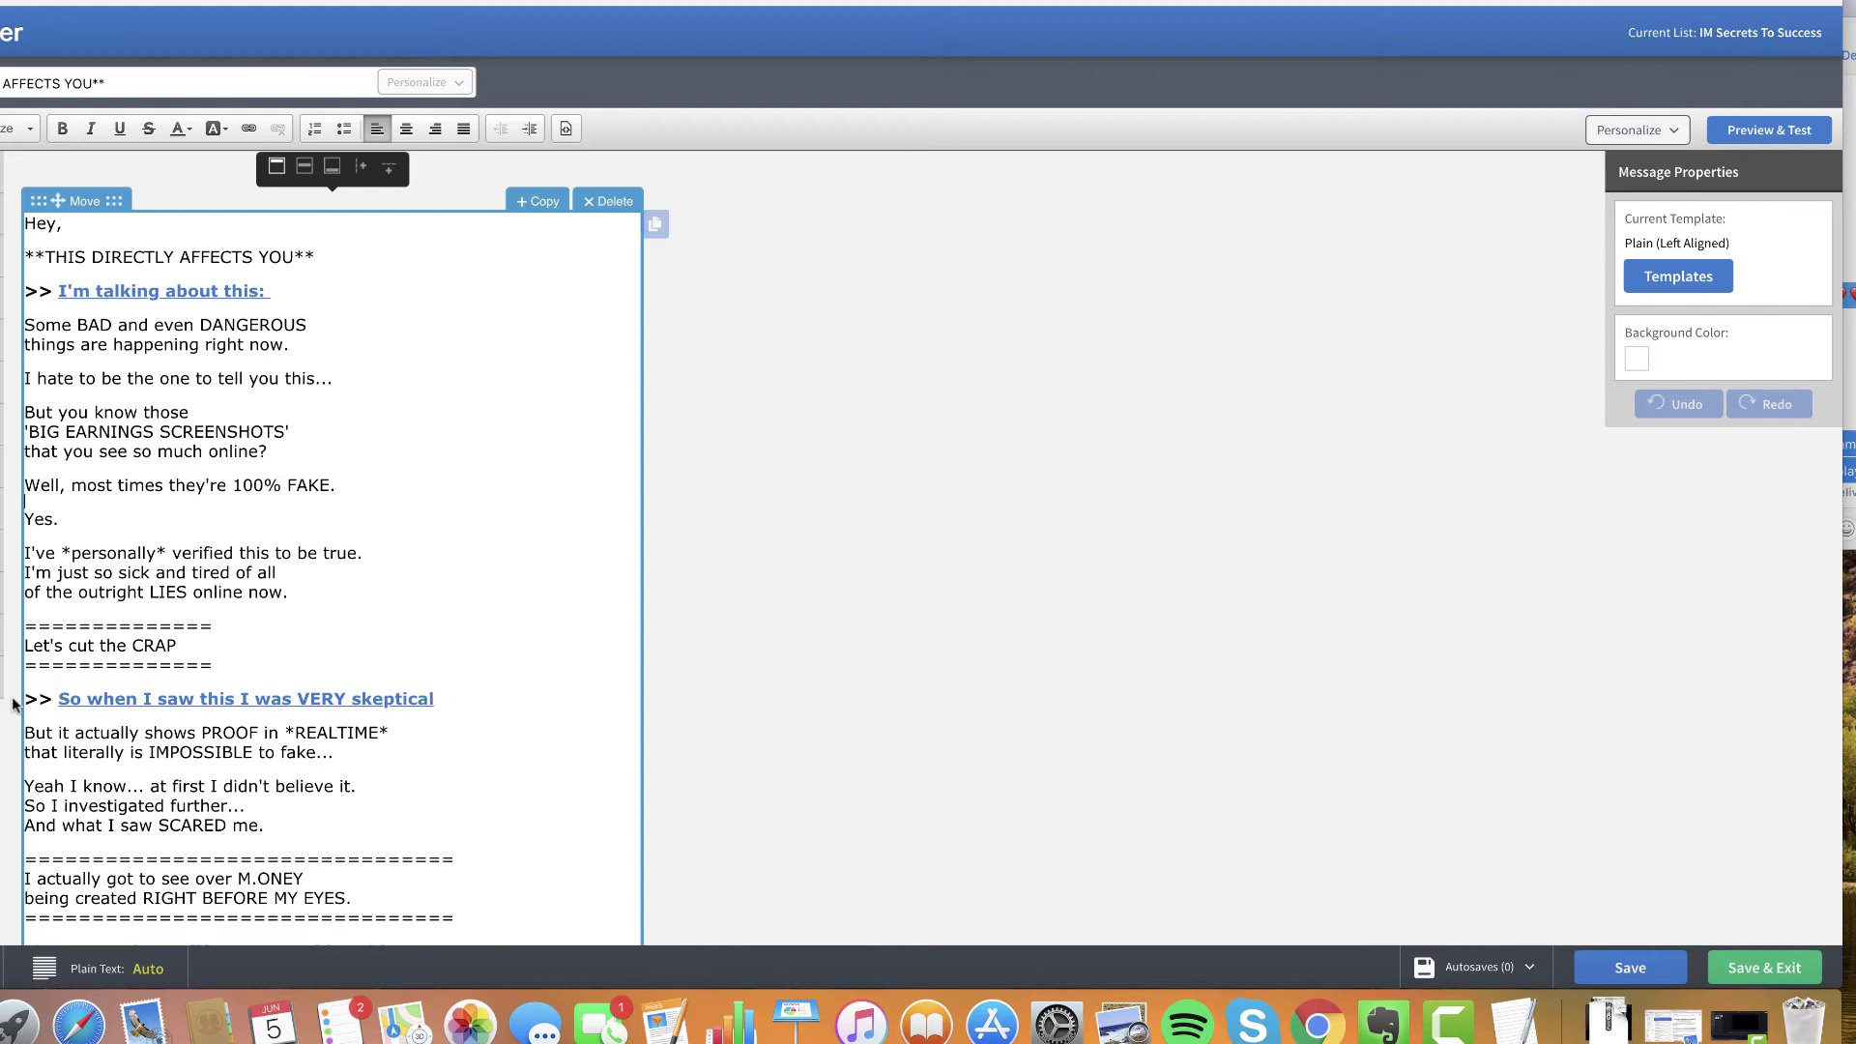
scroll(397, 558, "down", 3)
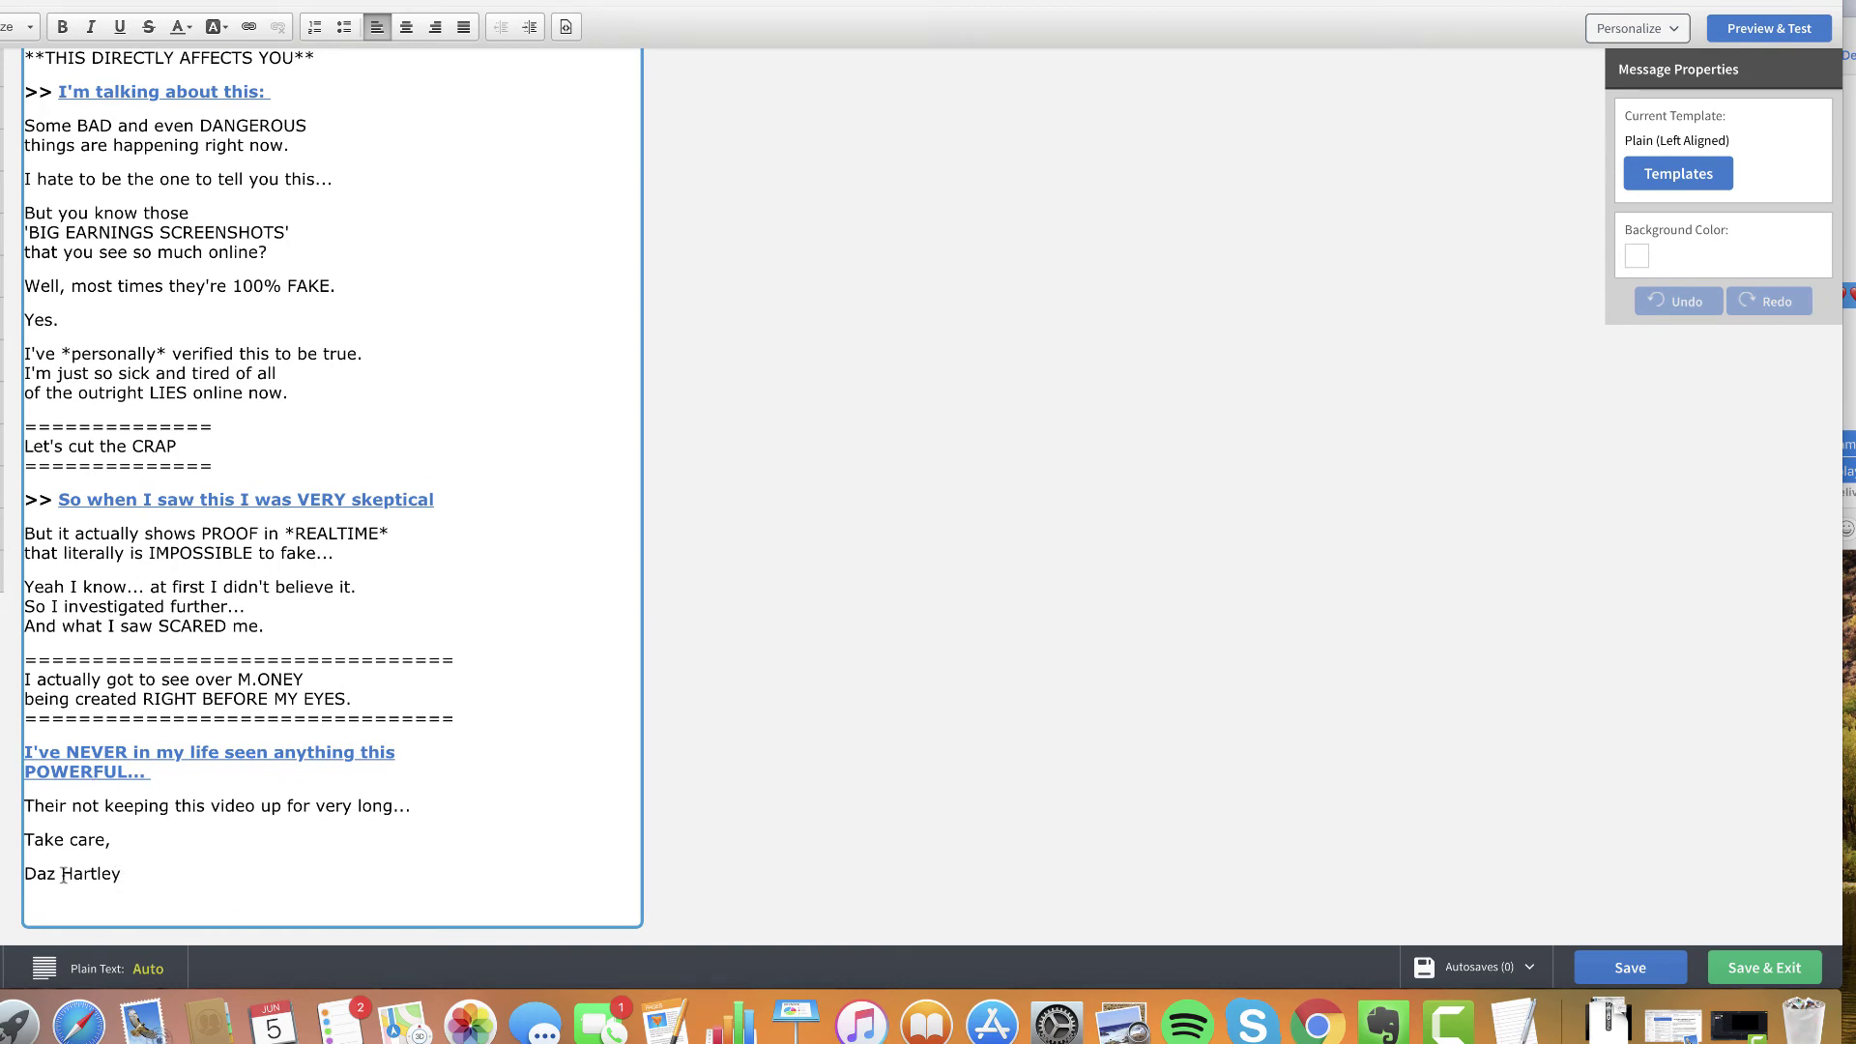
scroll(566, 460, "up", 3)
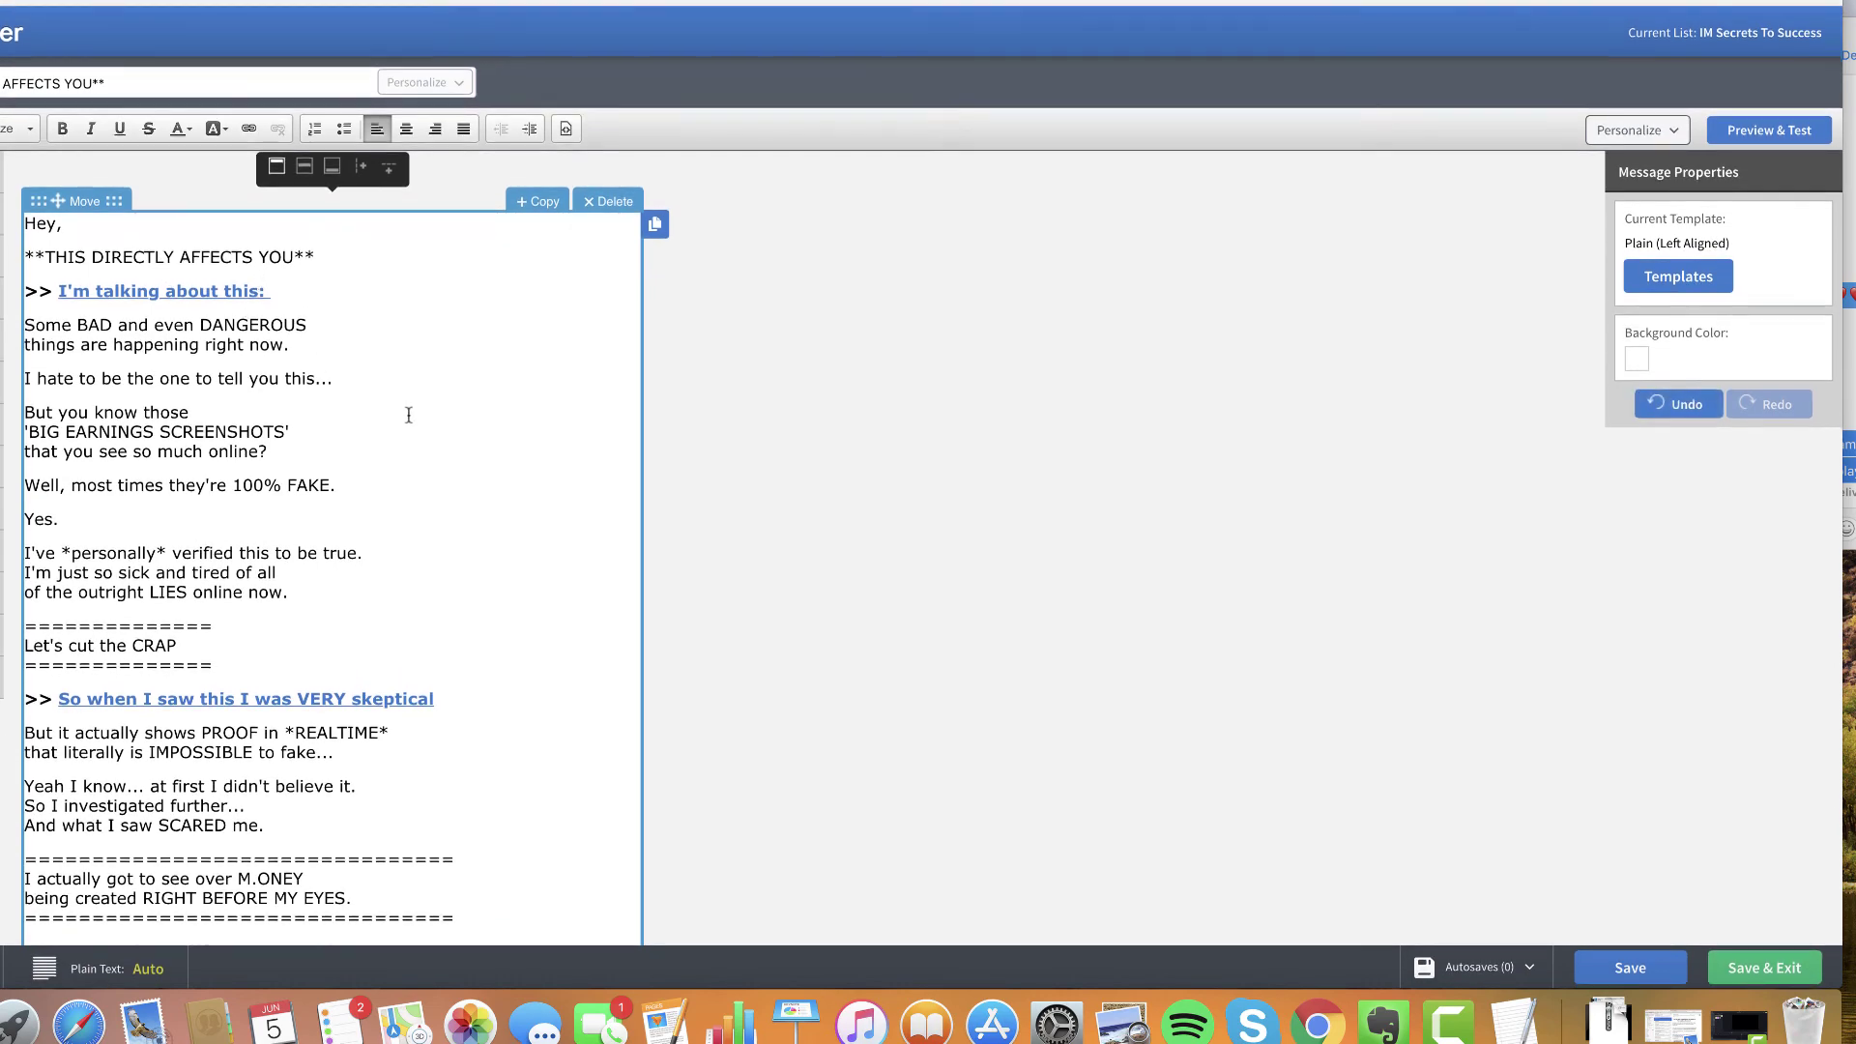
scroll(409, 414, "down", 3)
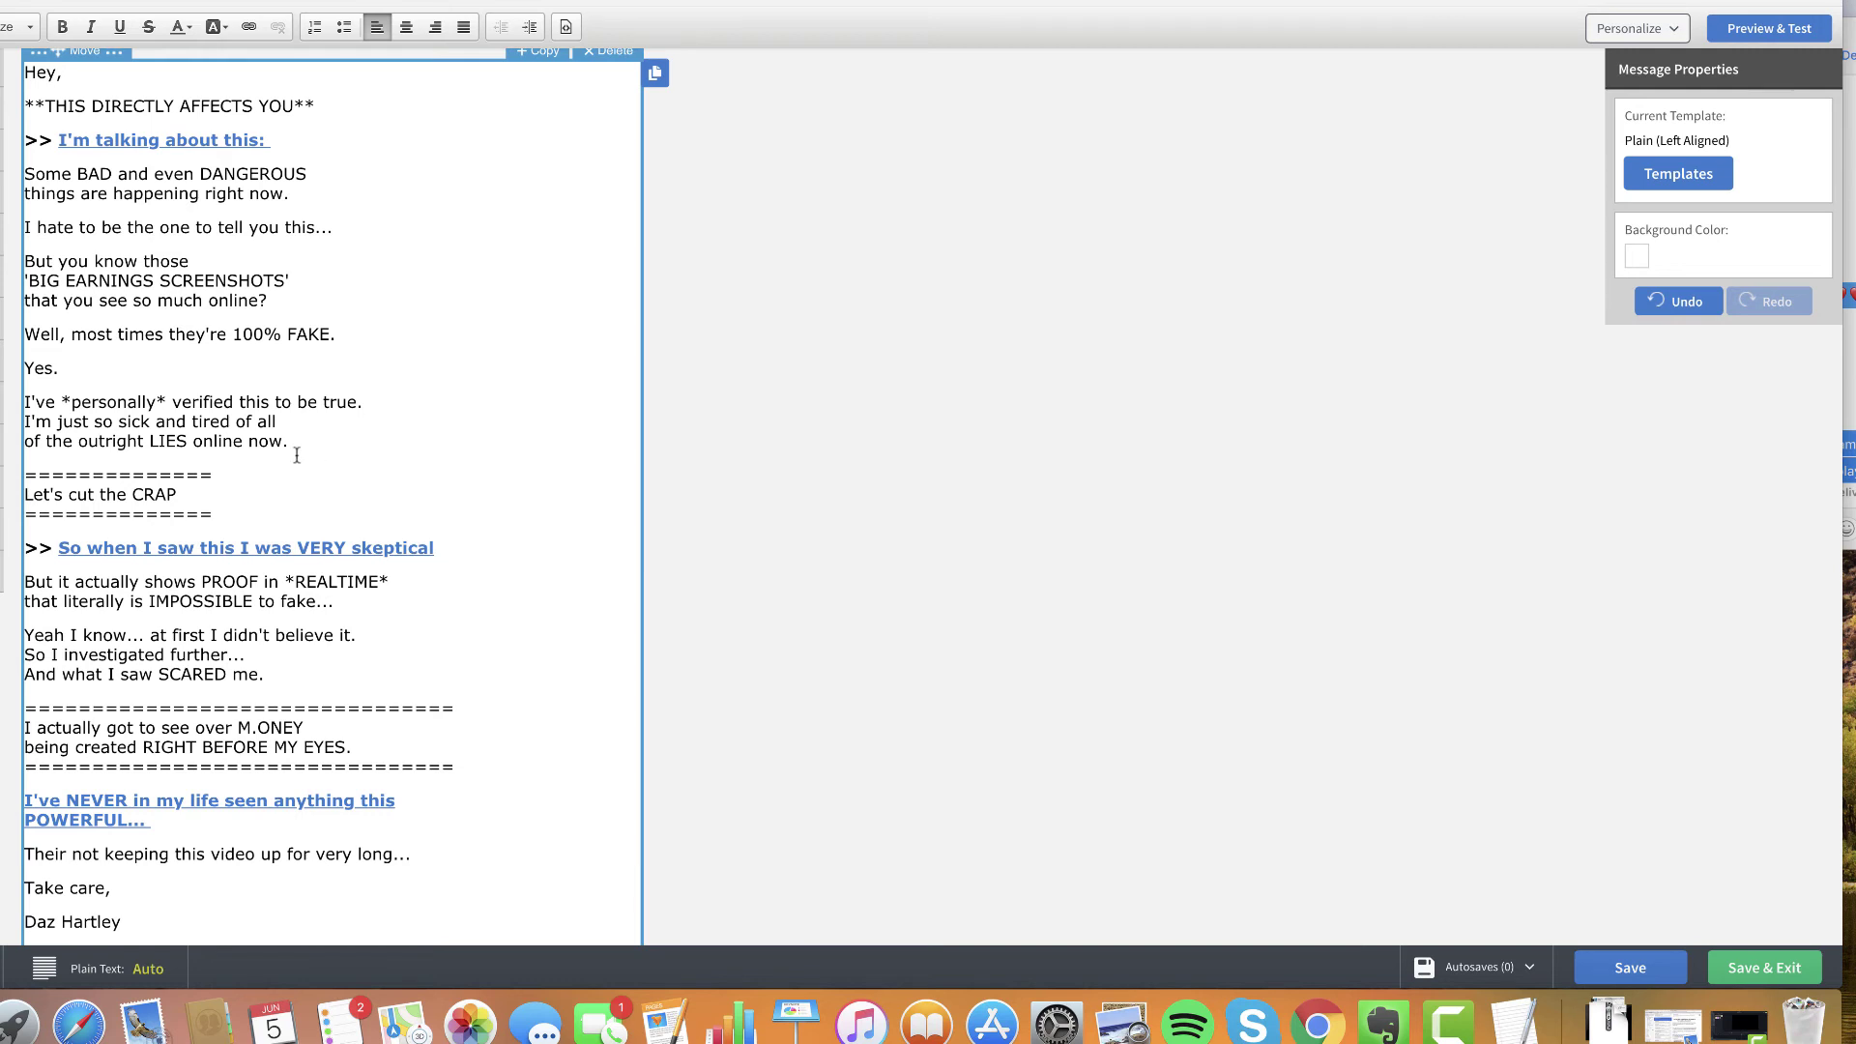
scroll(435, 339, "up", 3)
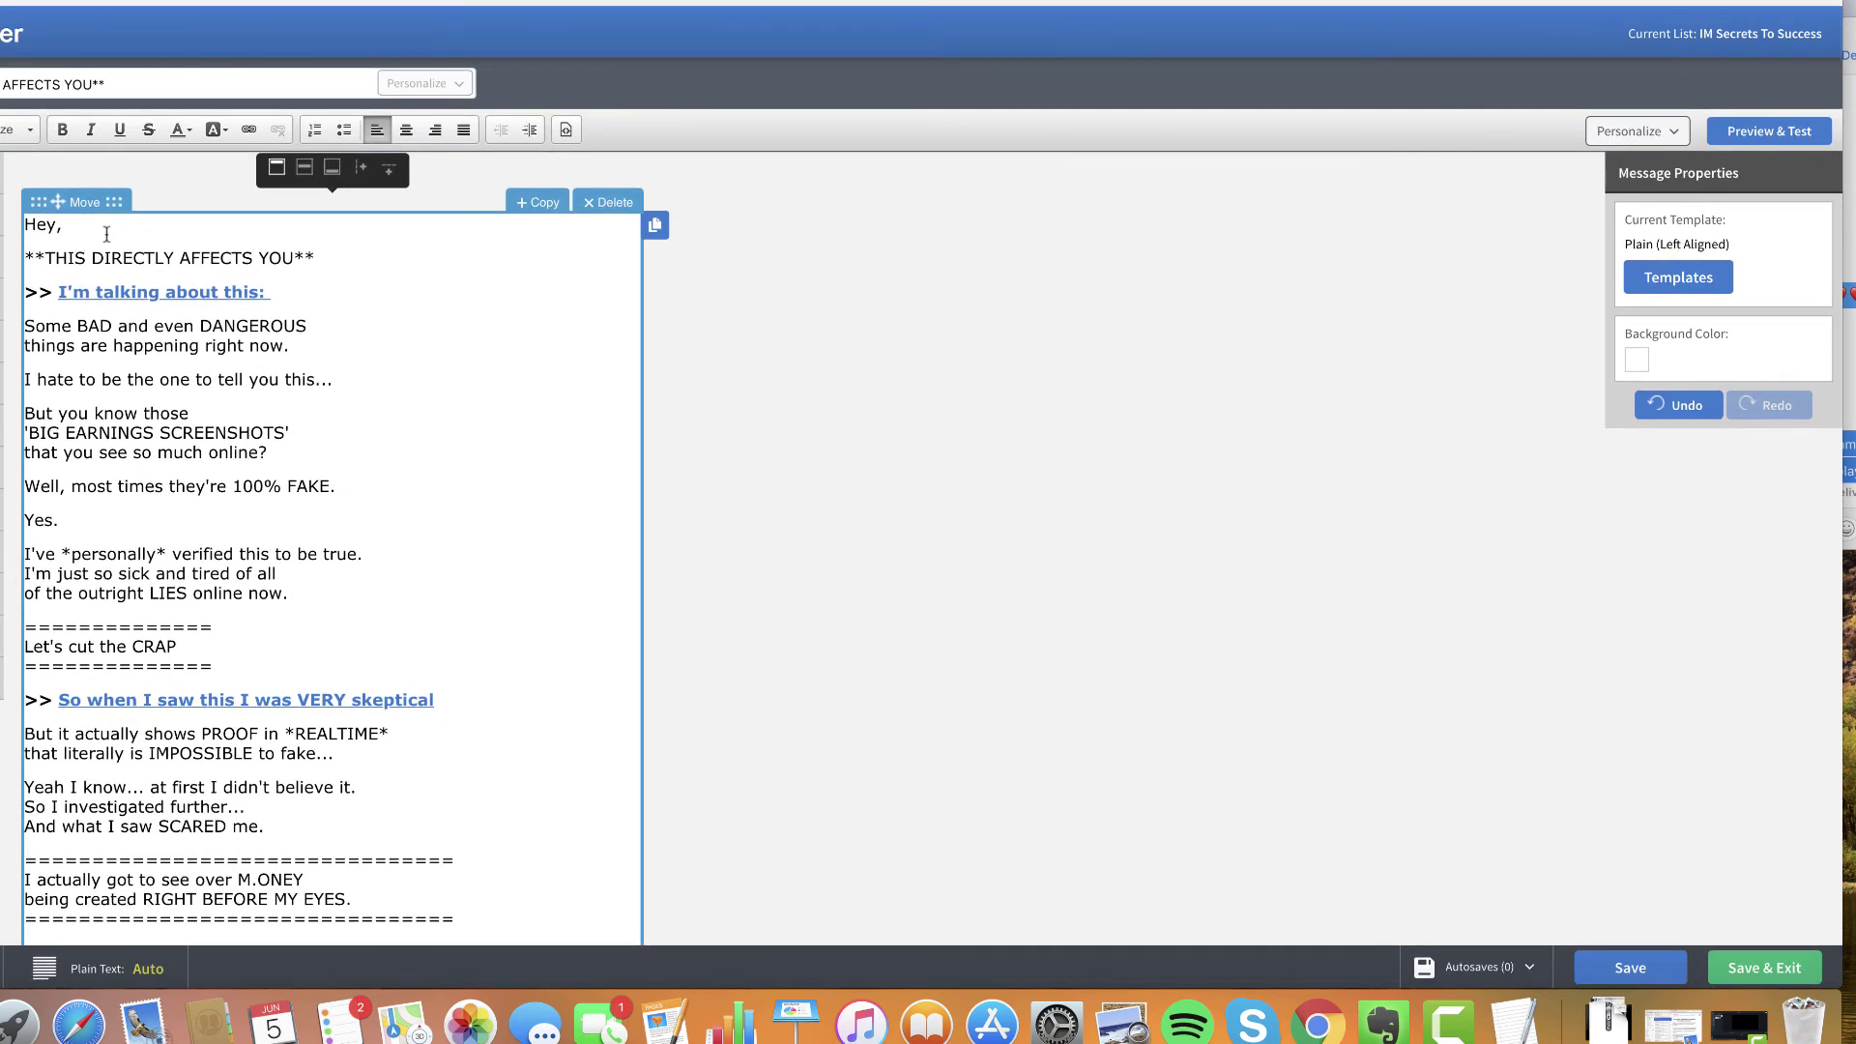
double_click(175, 294)
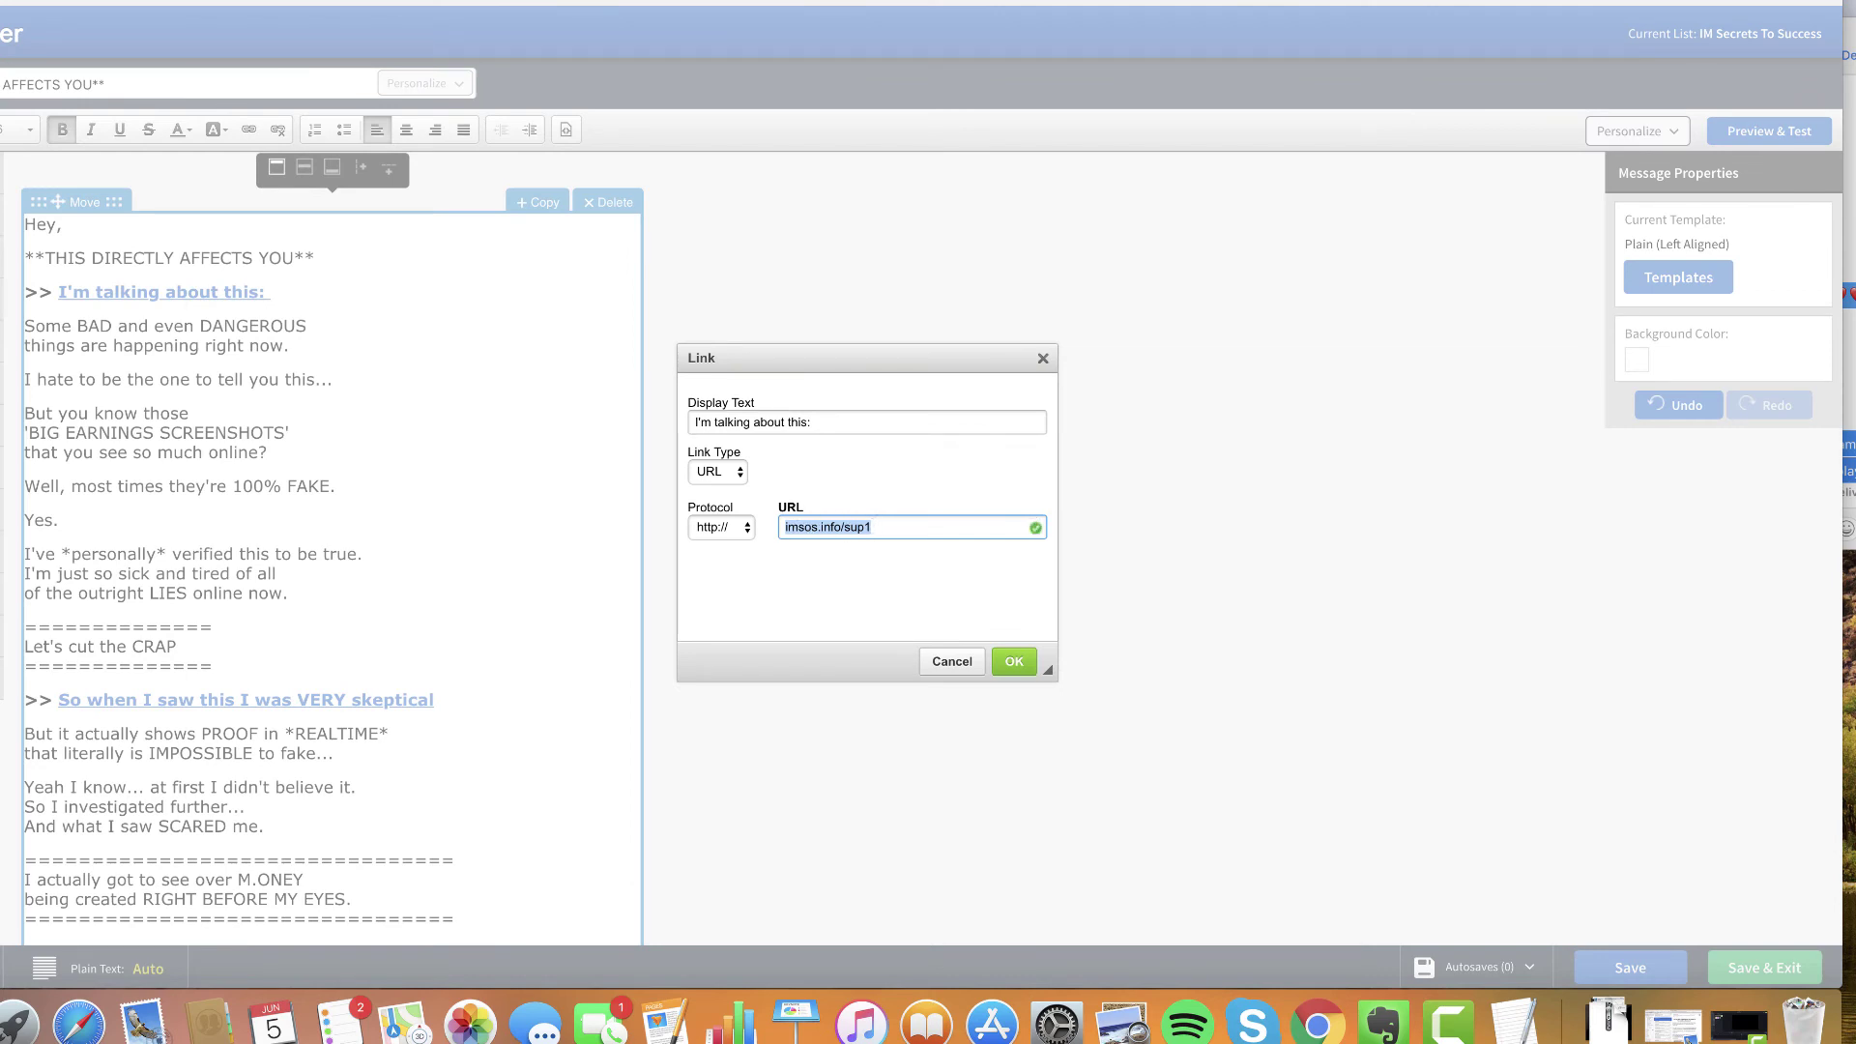
left_click(1044, 2)
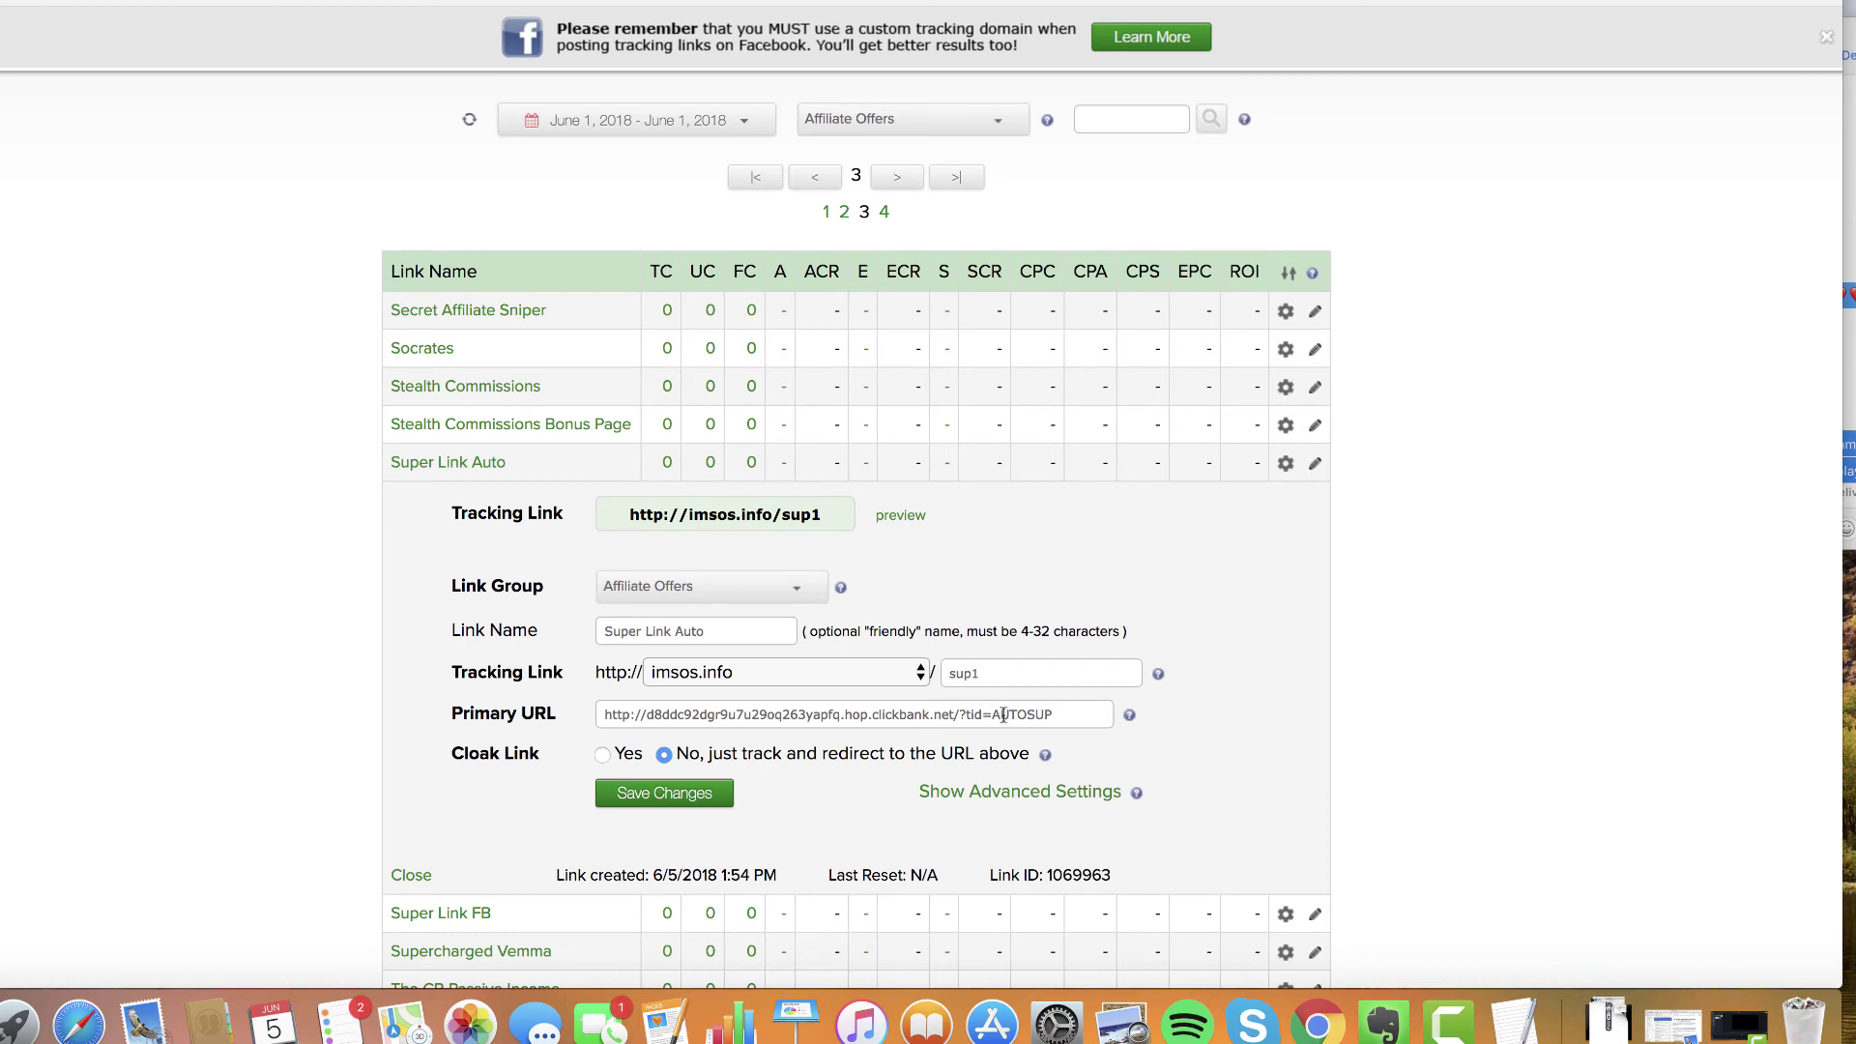
left_click_drag(823, 515, 626, 510)
key("super+c")
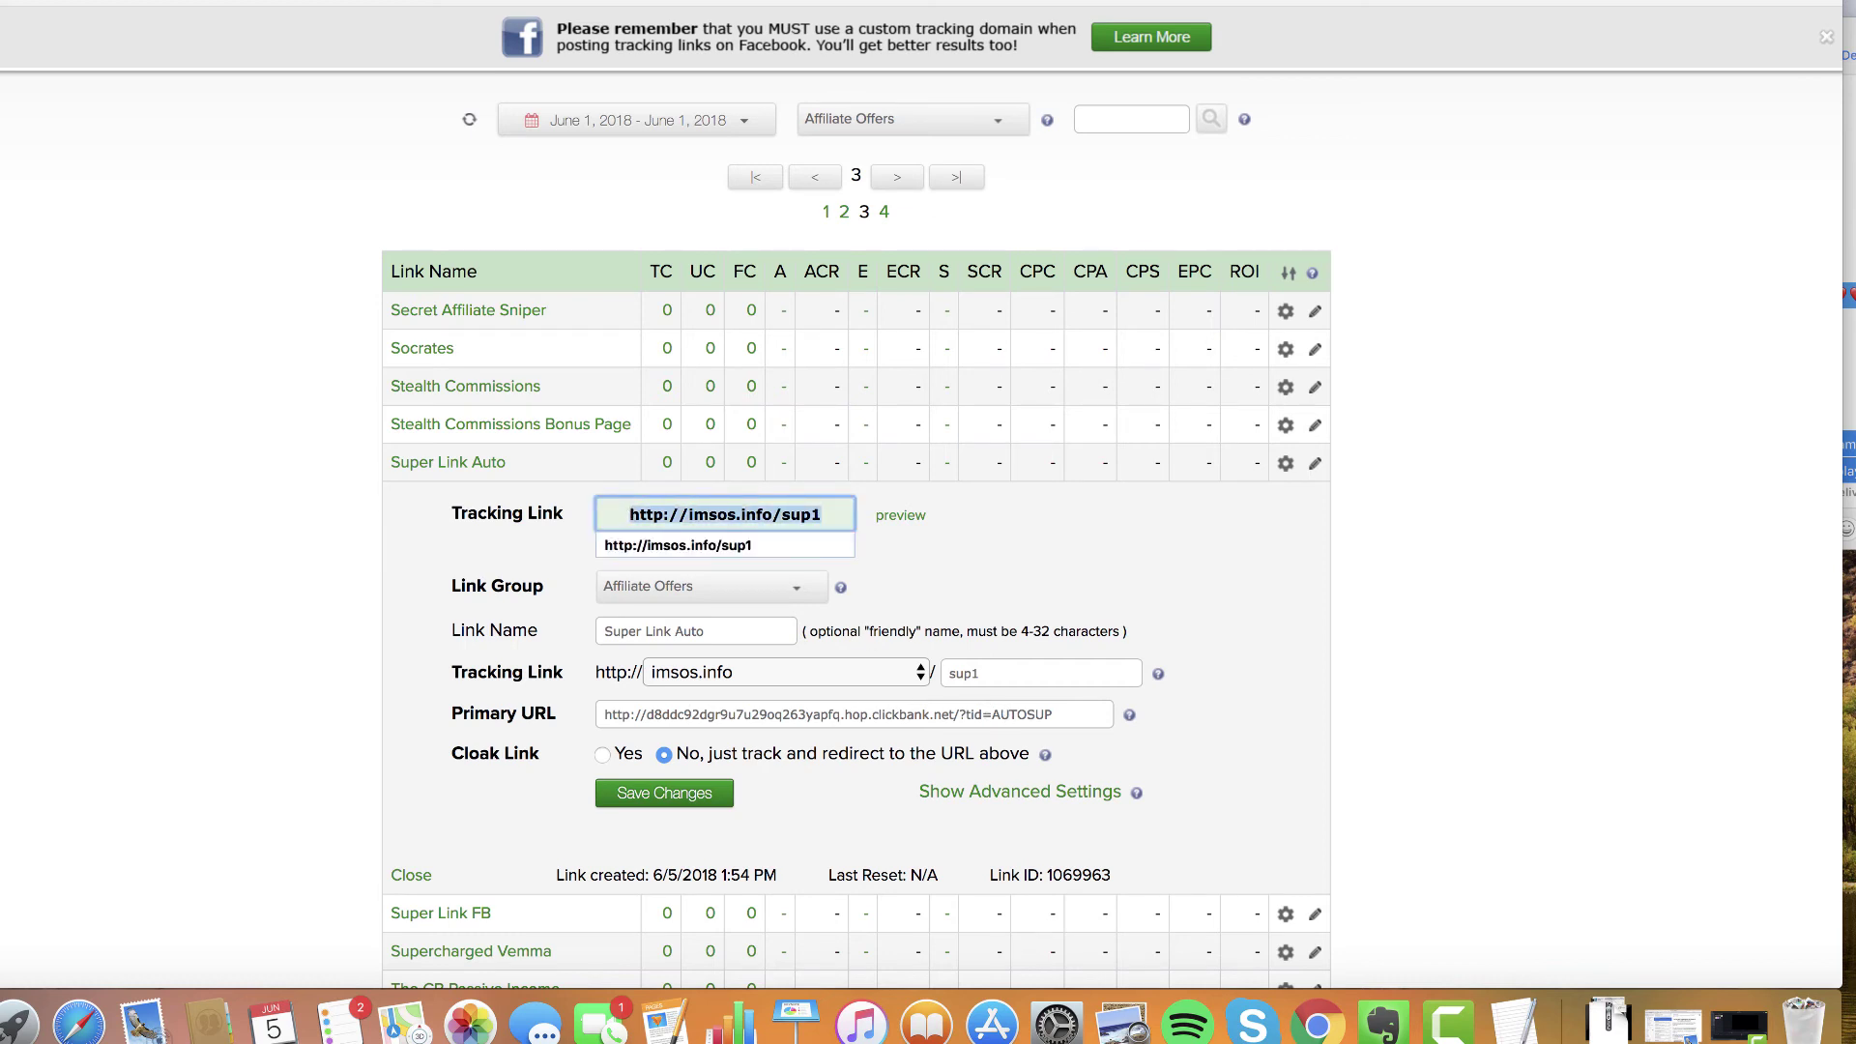
key("ctrl+Tab")
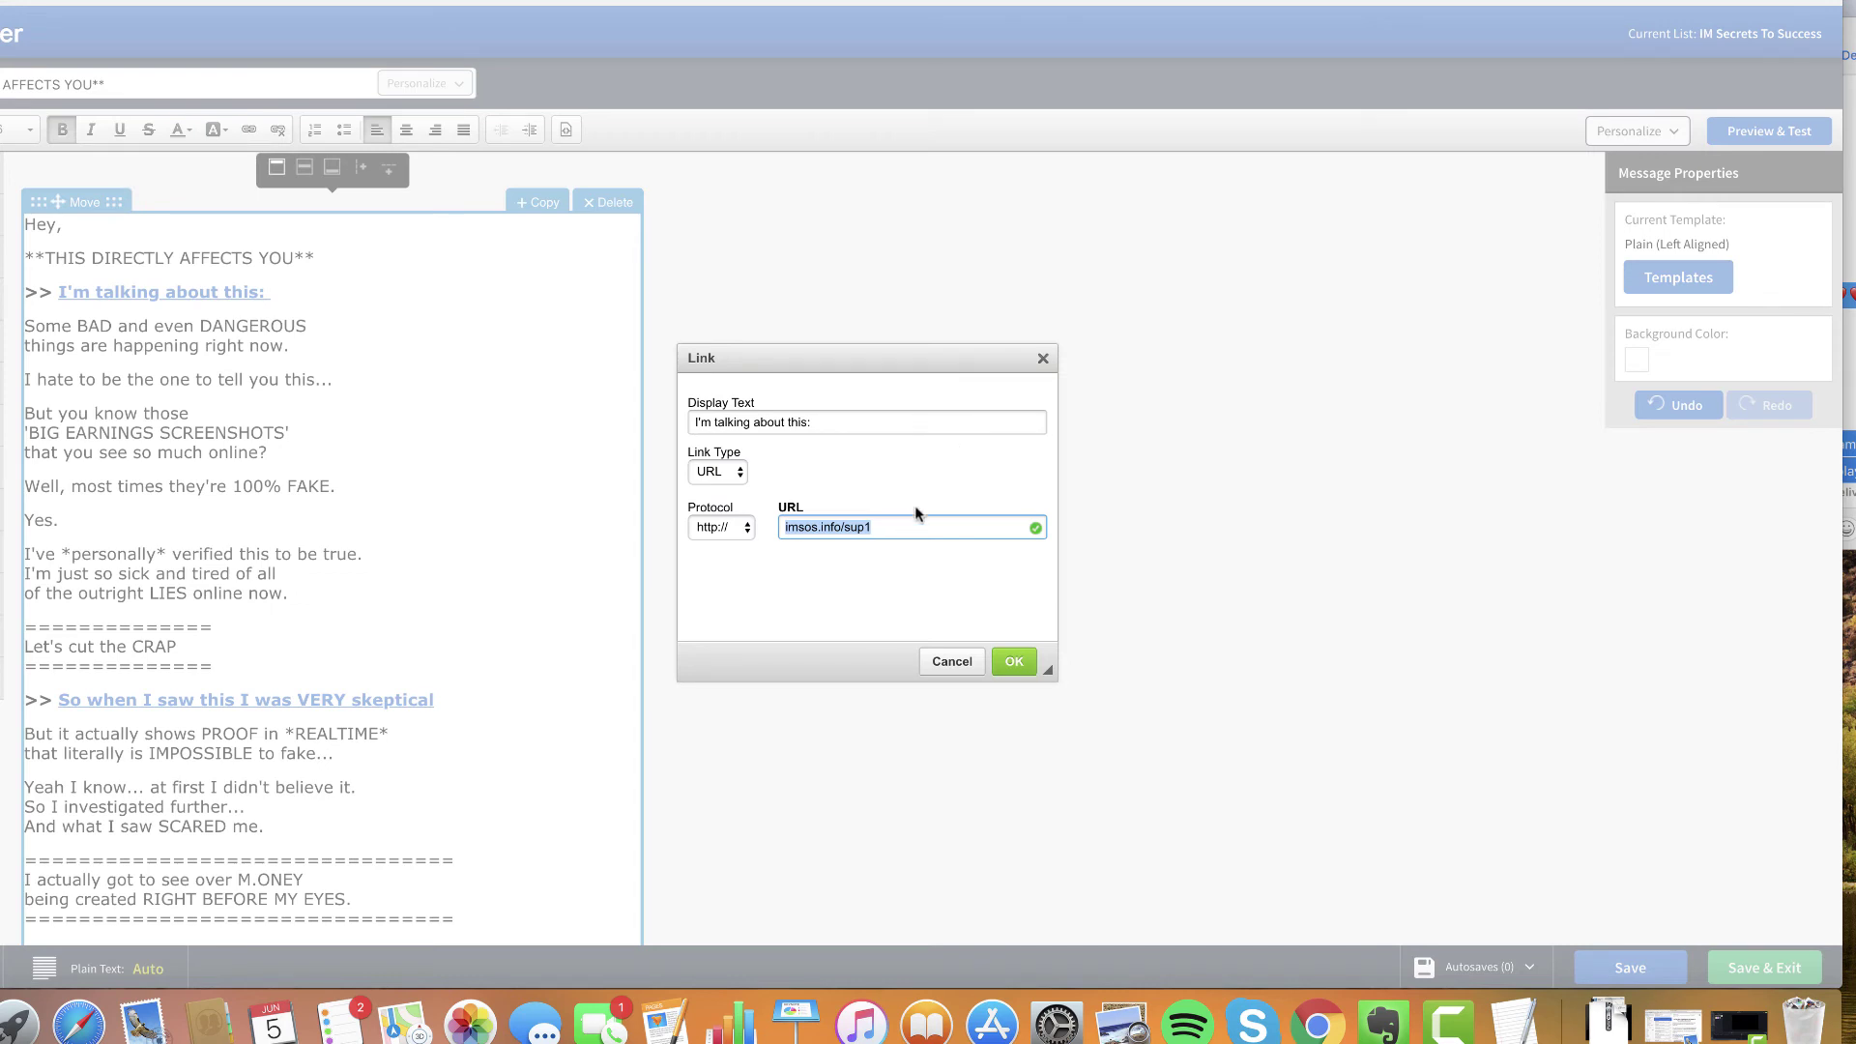
key("super+v")
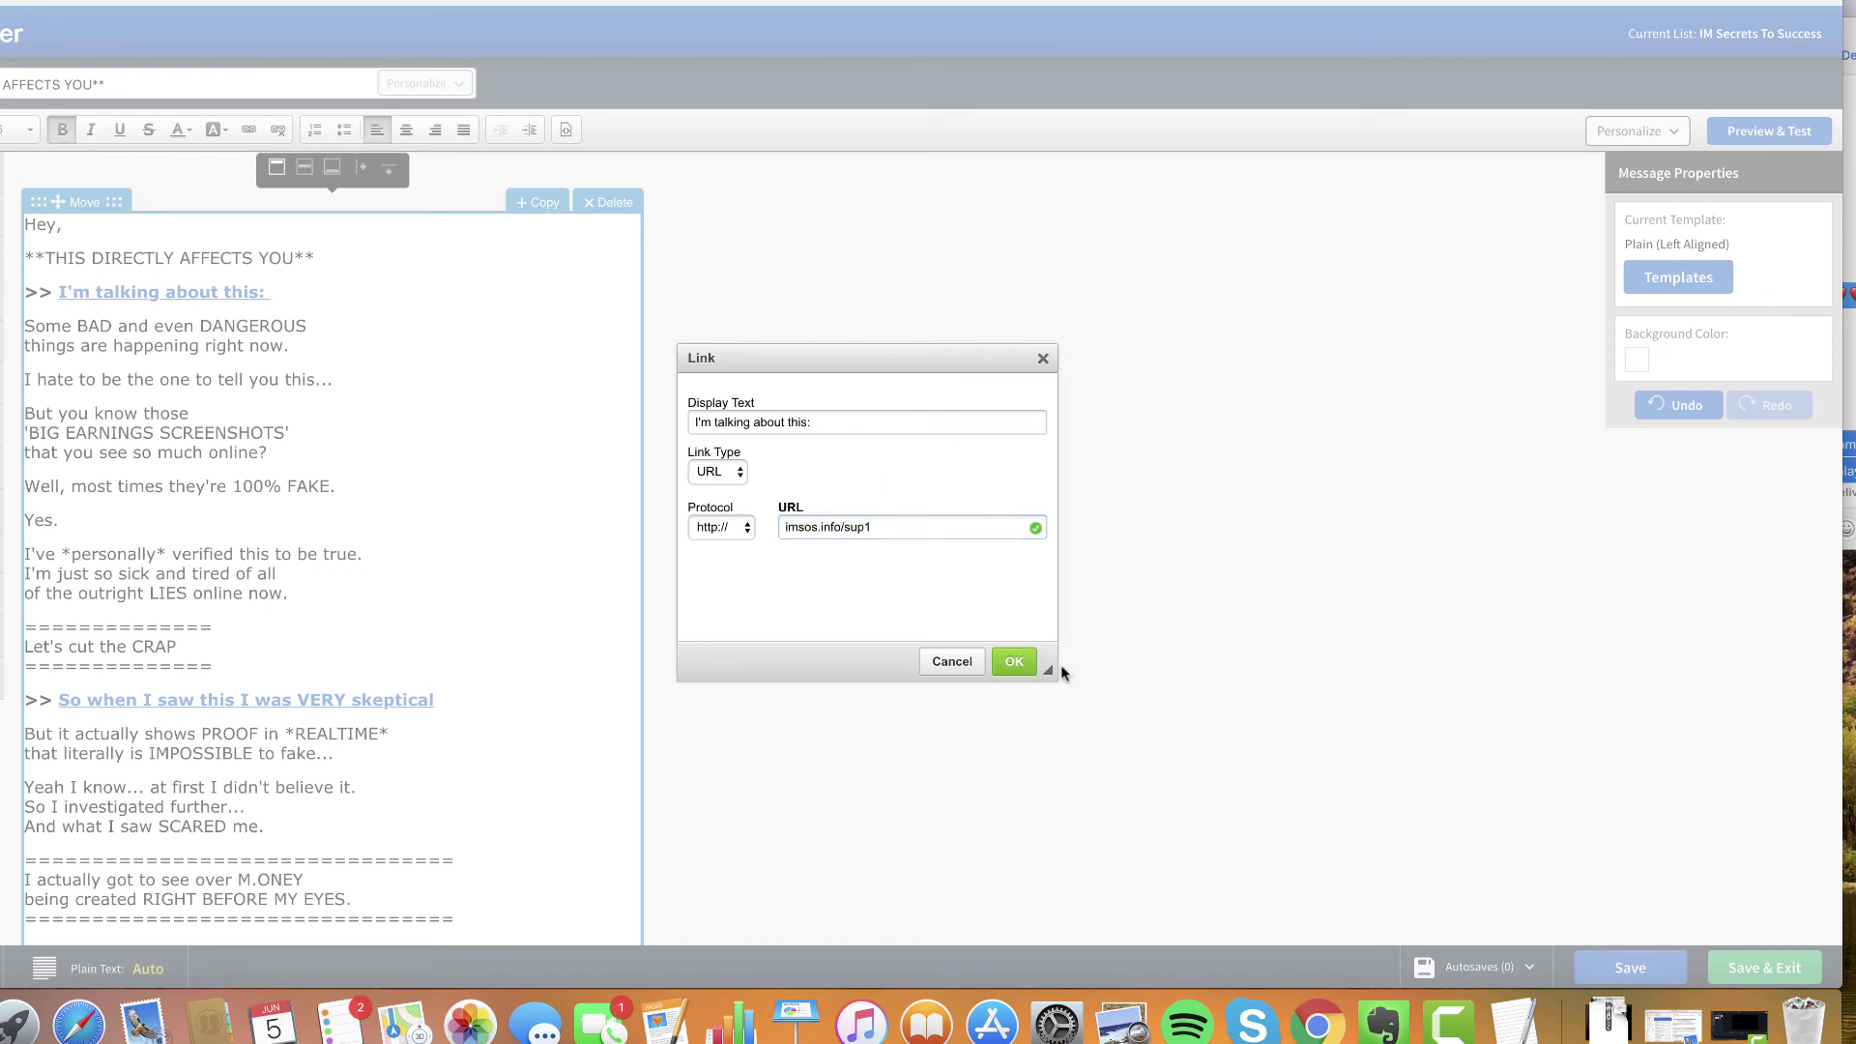
left_click(1031, 667)
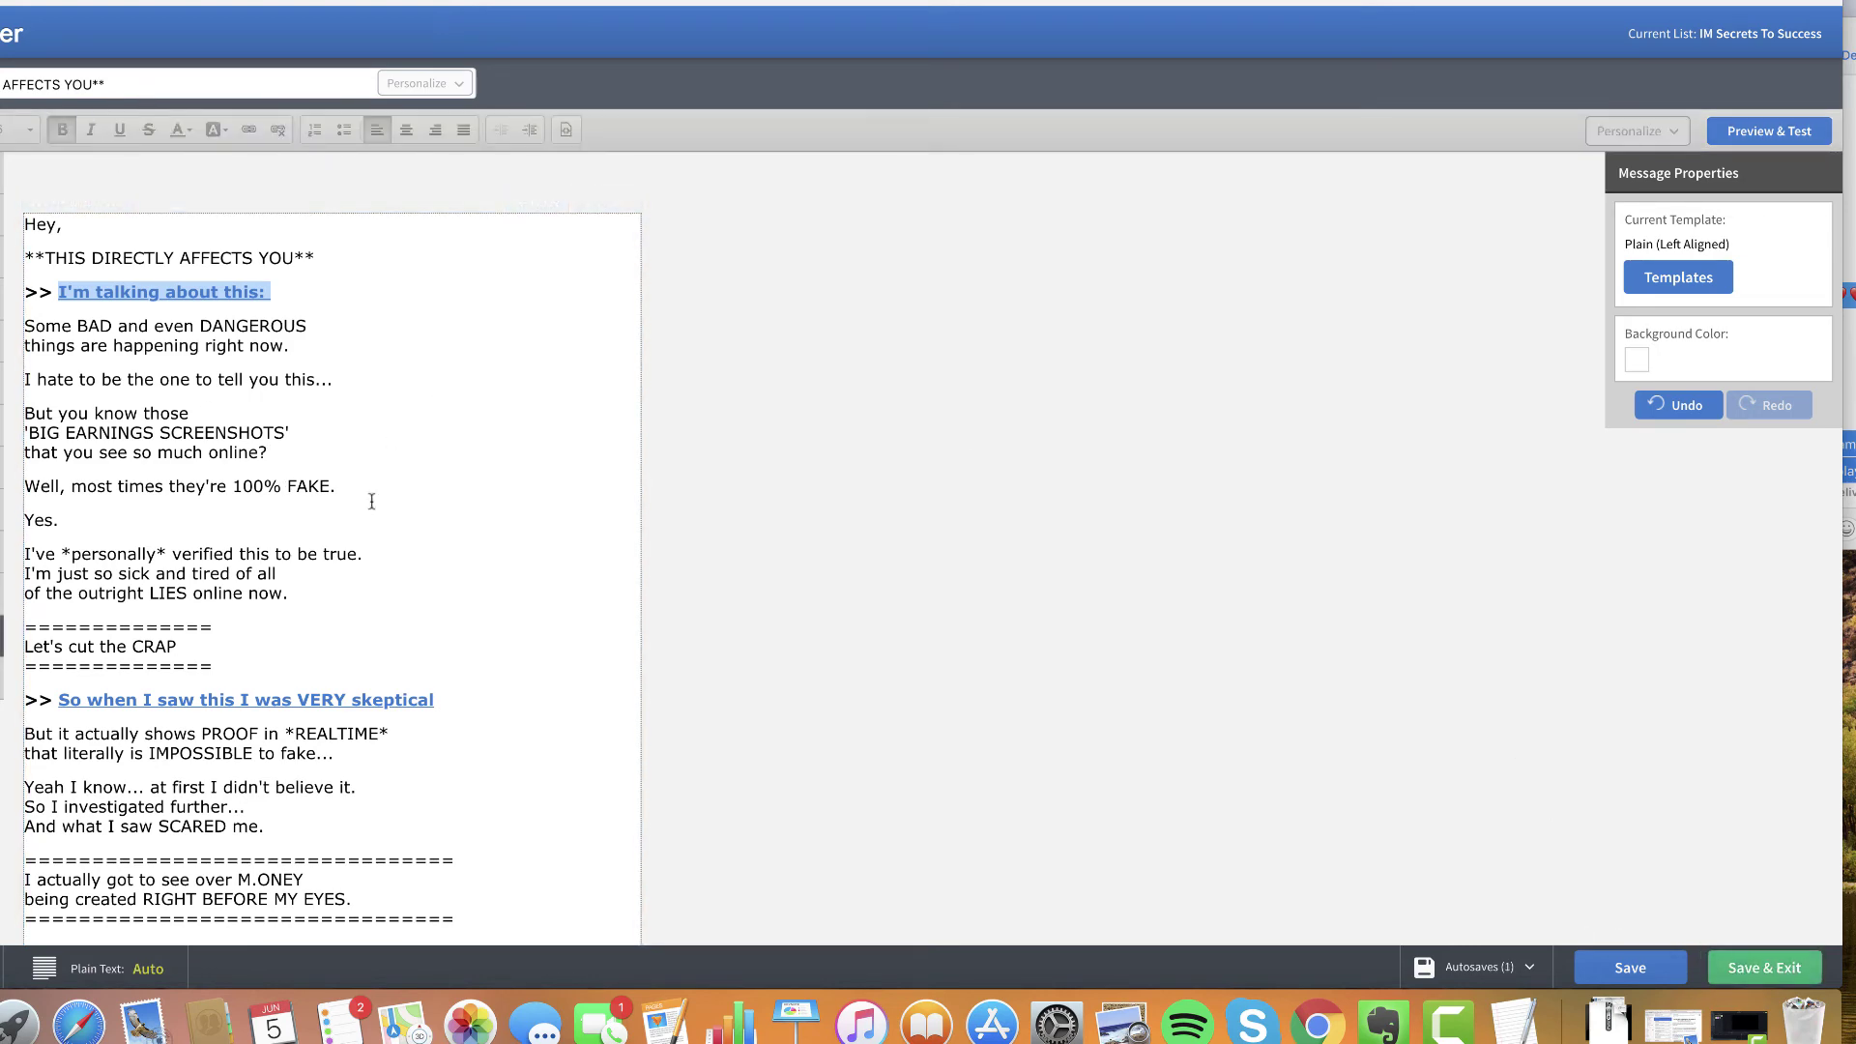
Check the link settings of "I'm talking about this:" in the email and close them without changes.
scroll(376, 490, "down", 3)
scroll(376, 490, "up", 3)
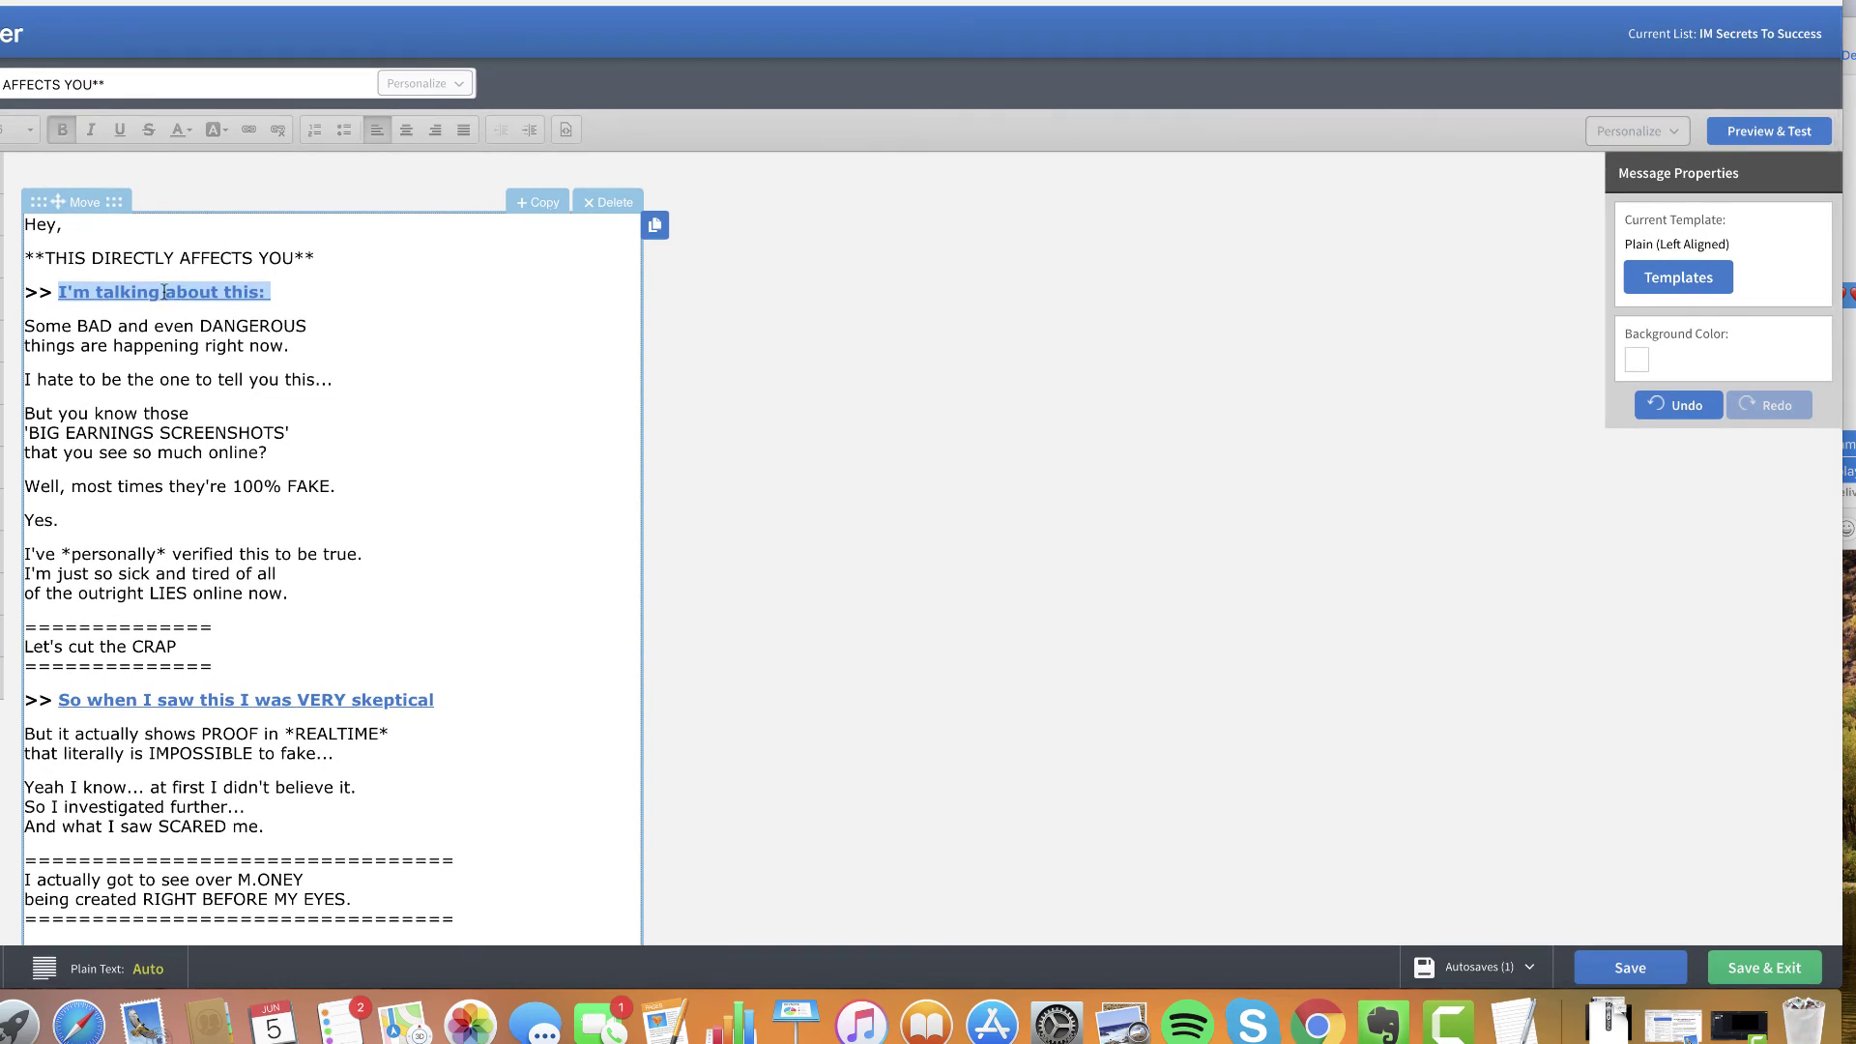
left_click(189, 292)
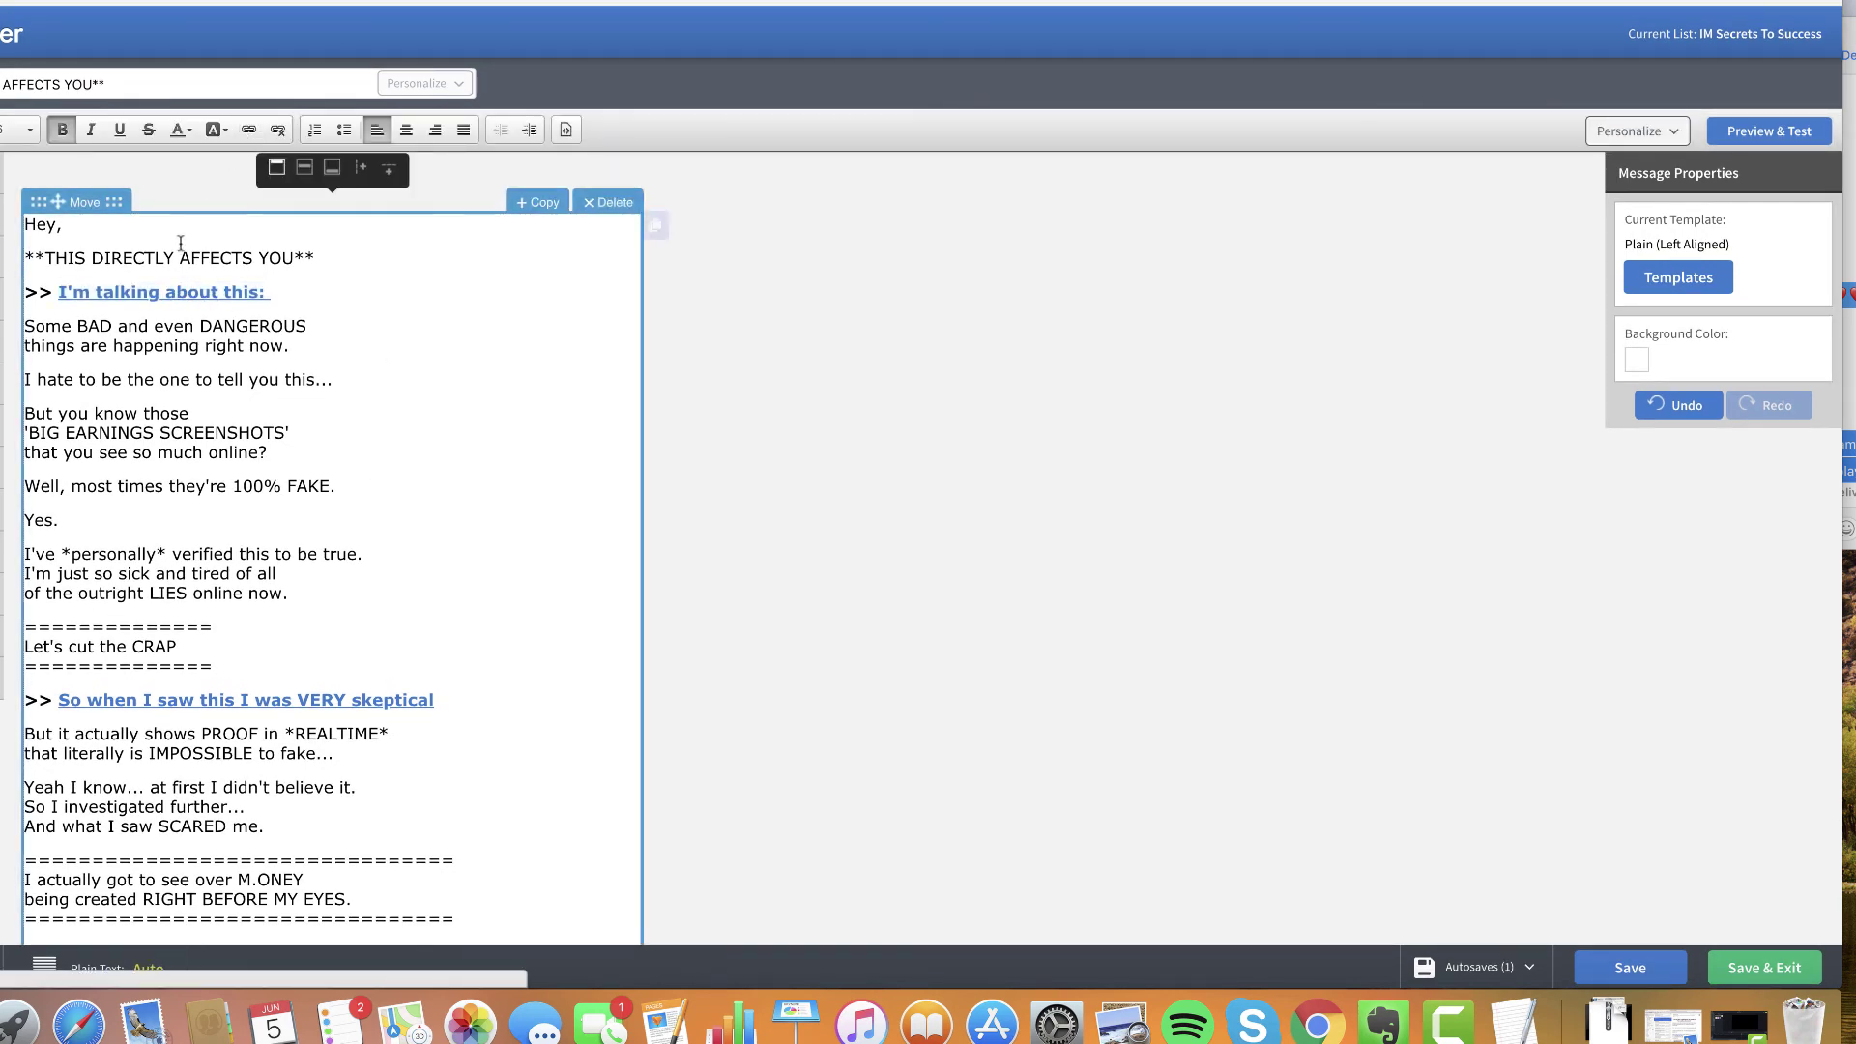
left_click(249, 130)
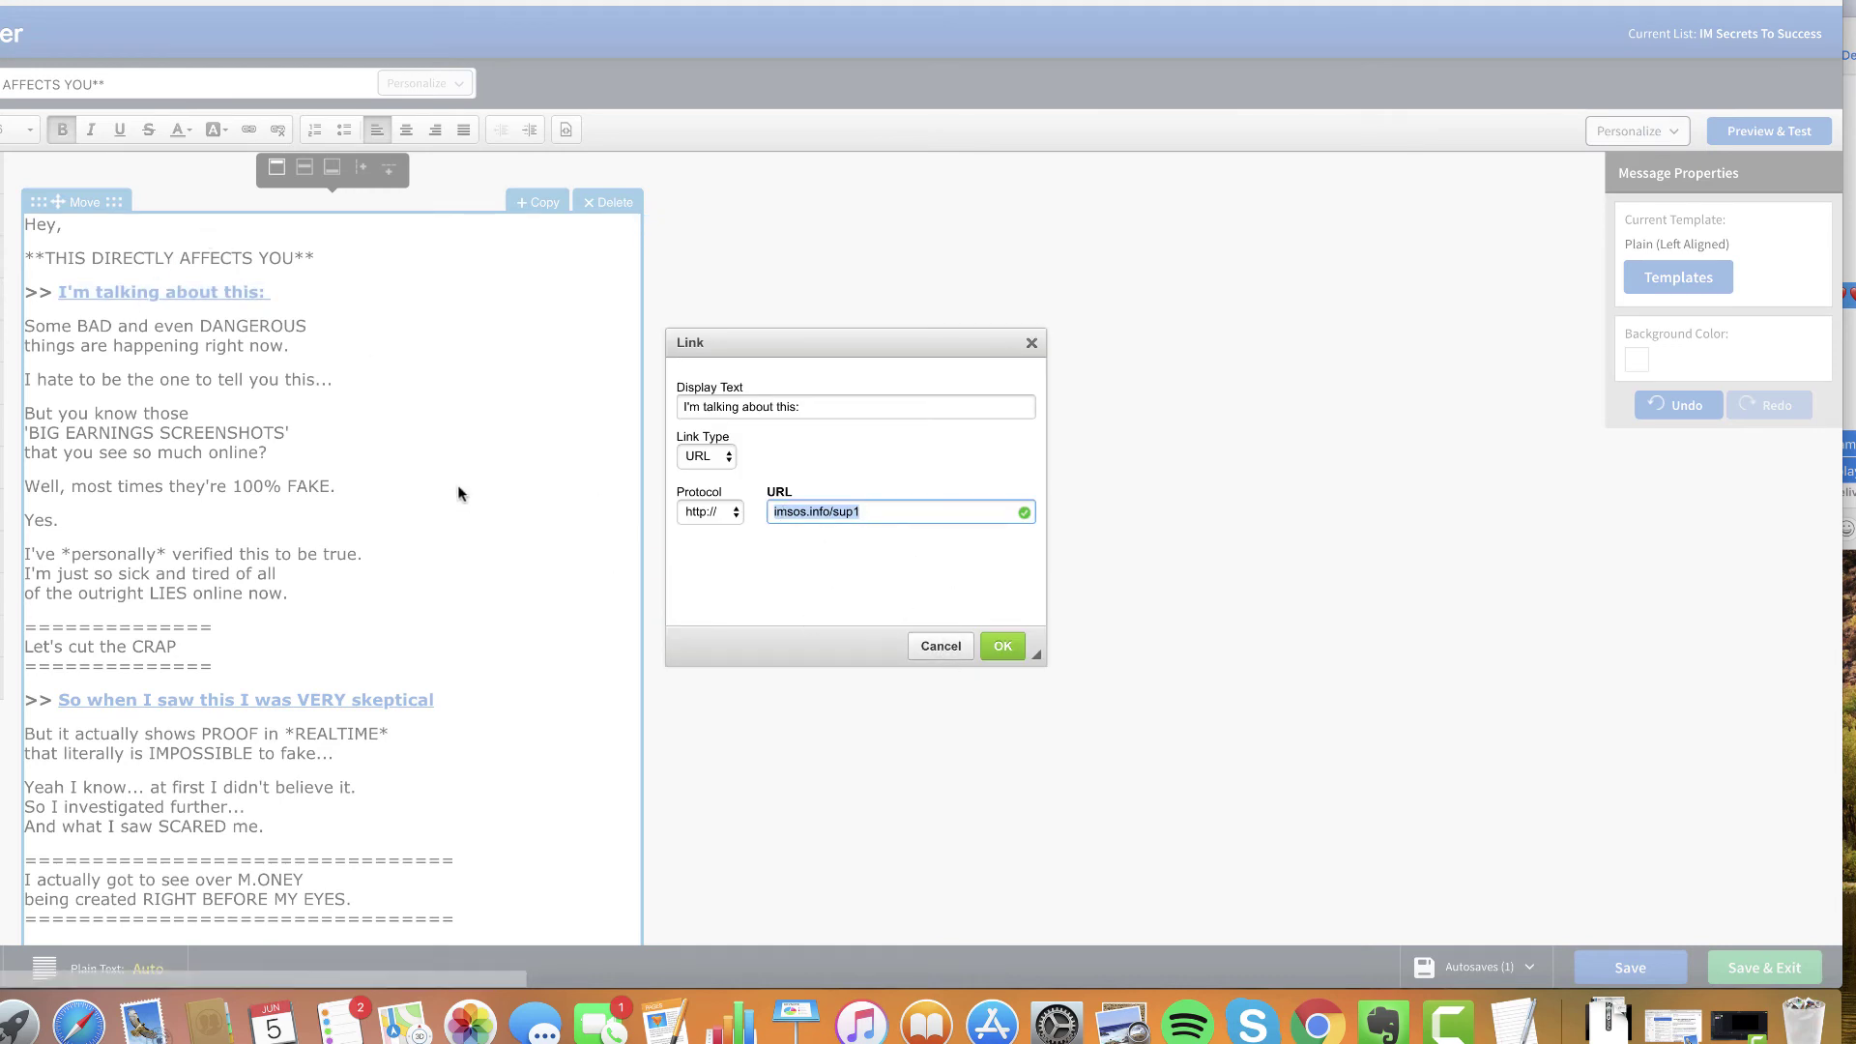
left_click(937, 653)
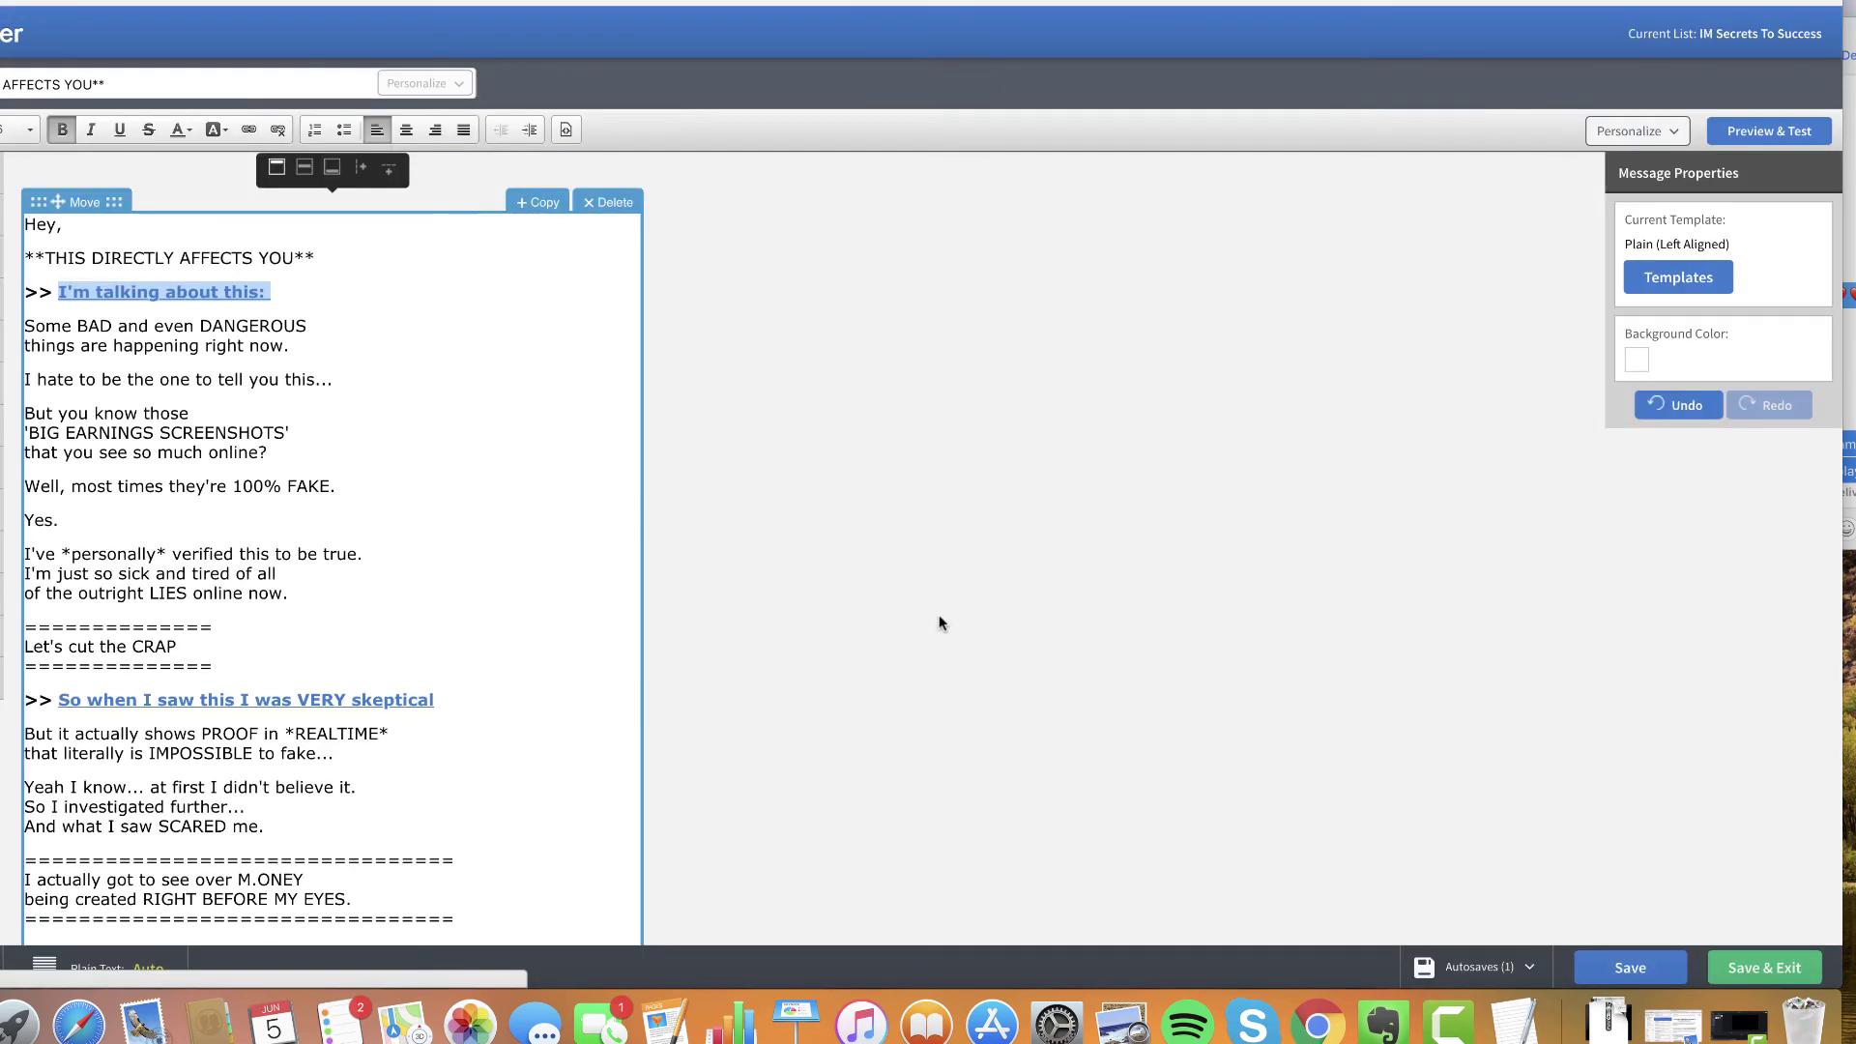
Save and exit the message, and add the **THIS DIRECTLY AFFECTS YOU** draft to the follow-up series.
left_click(1778, 968)
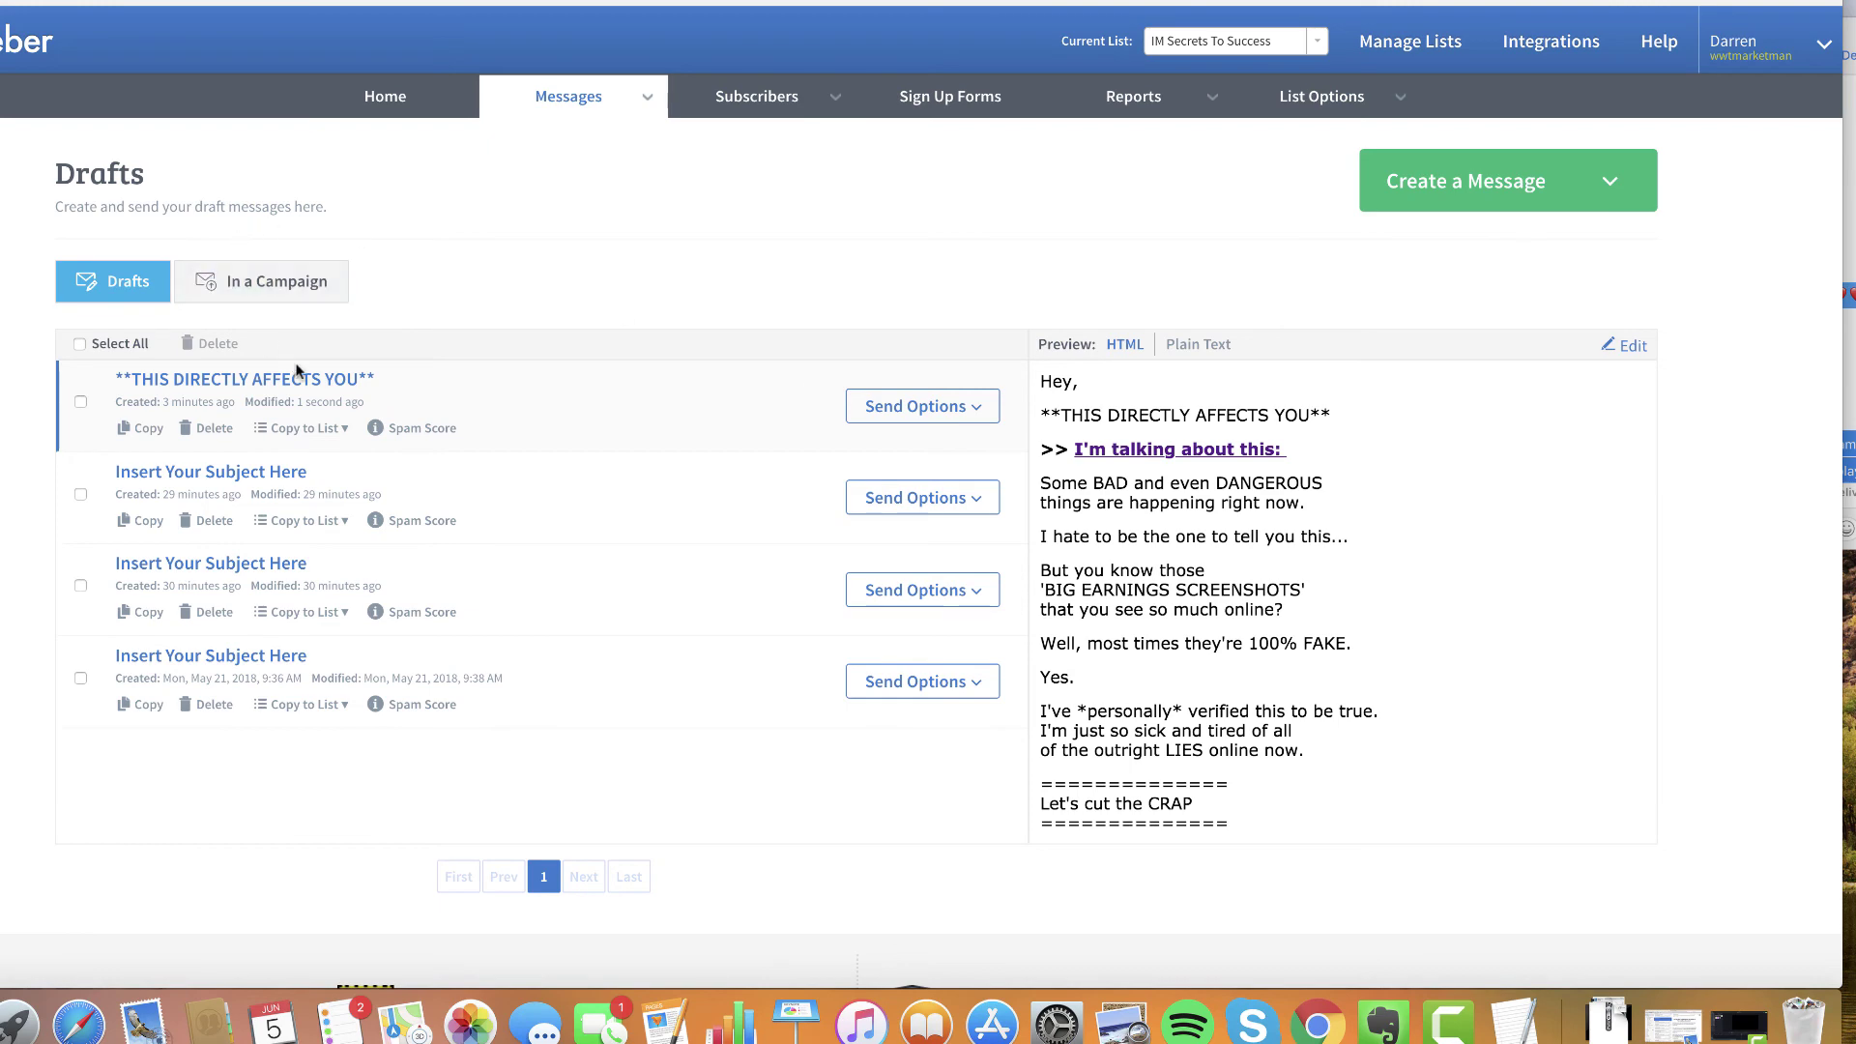
left_click(973, 407)
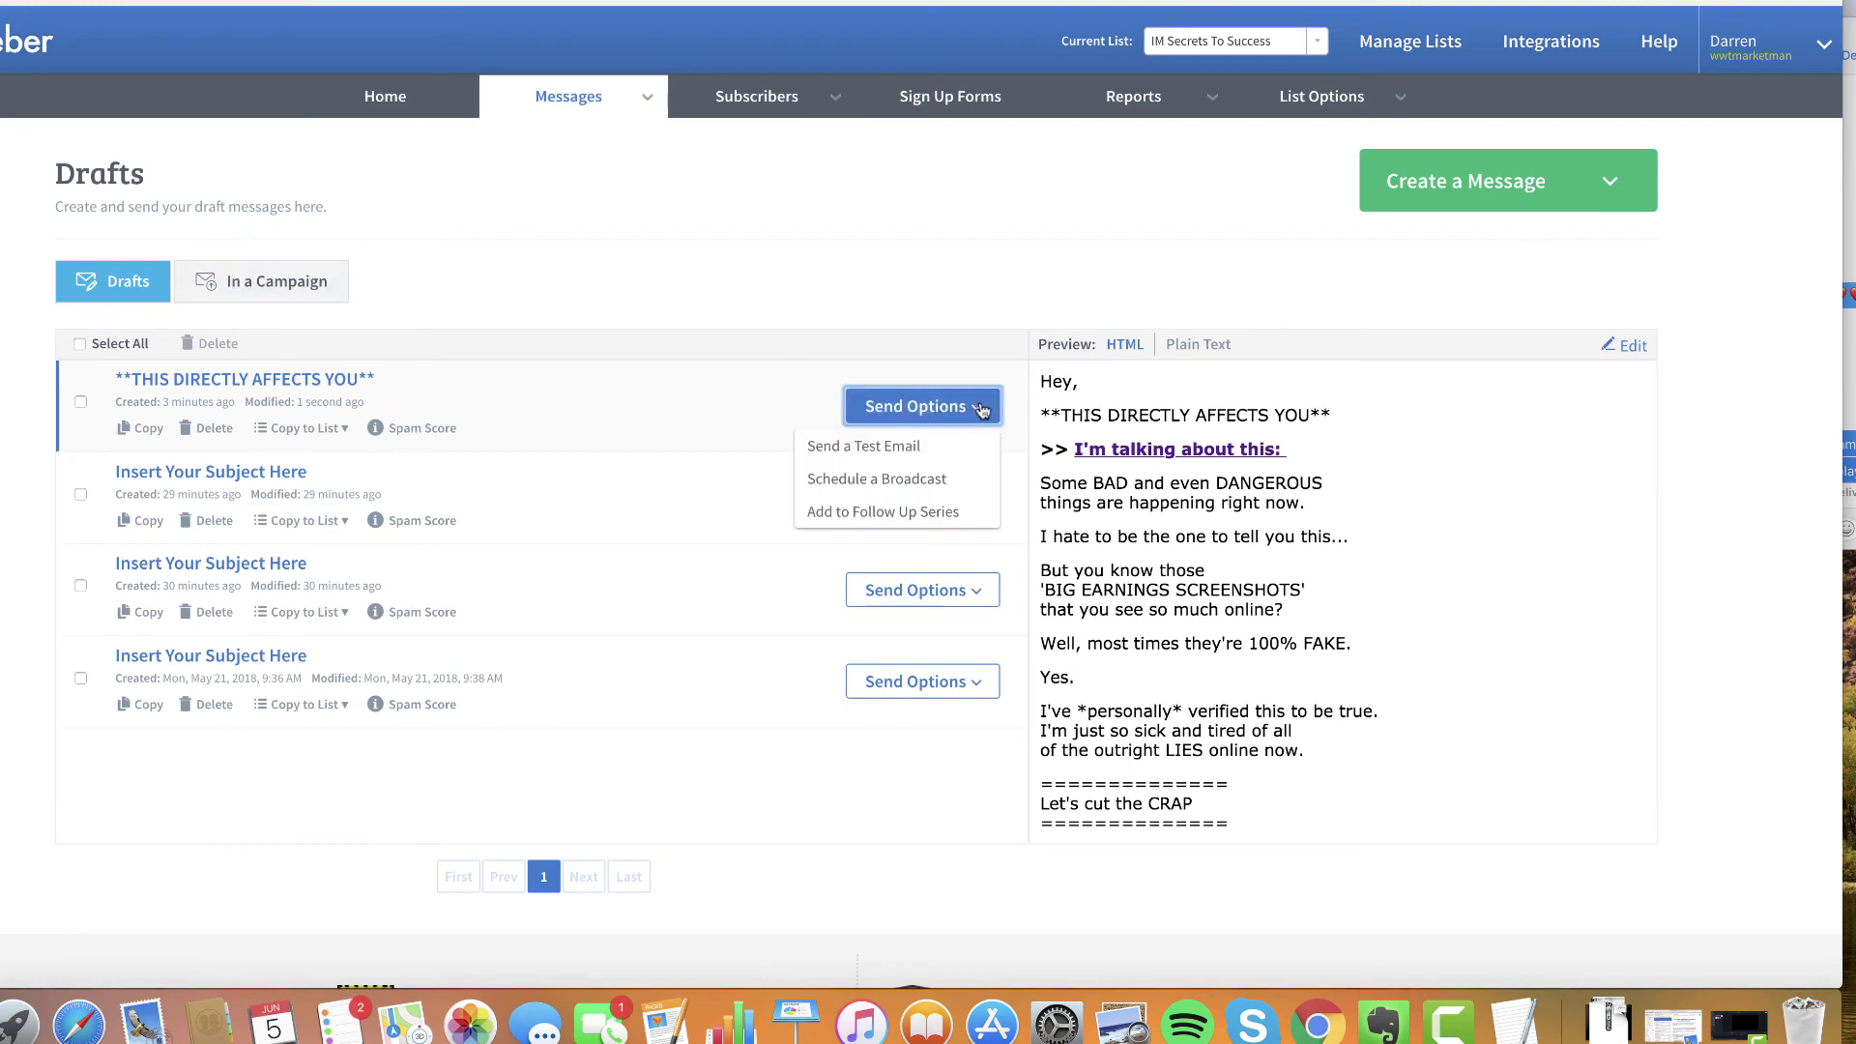
left_click(905, 513)
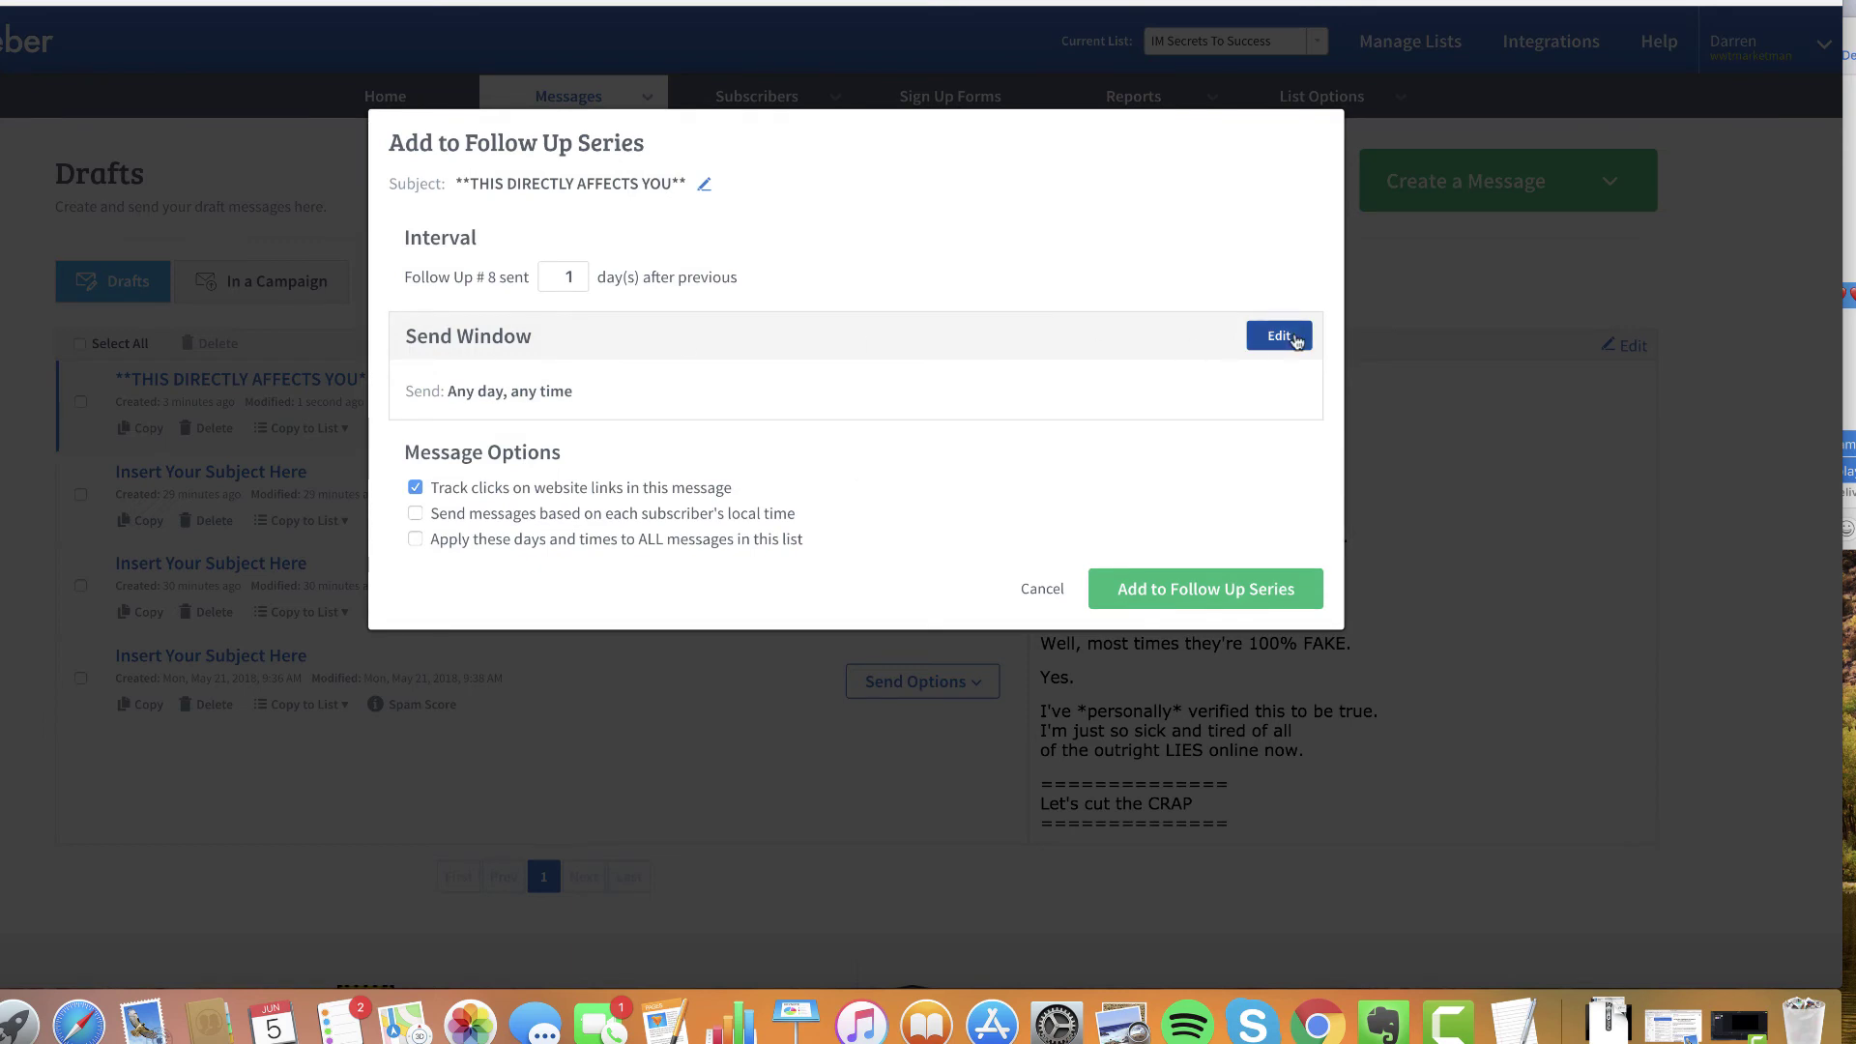
left_click(1228, 591)
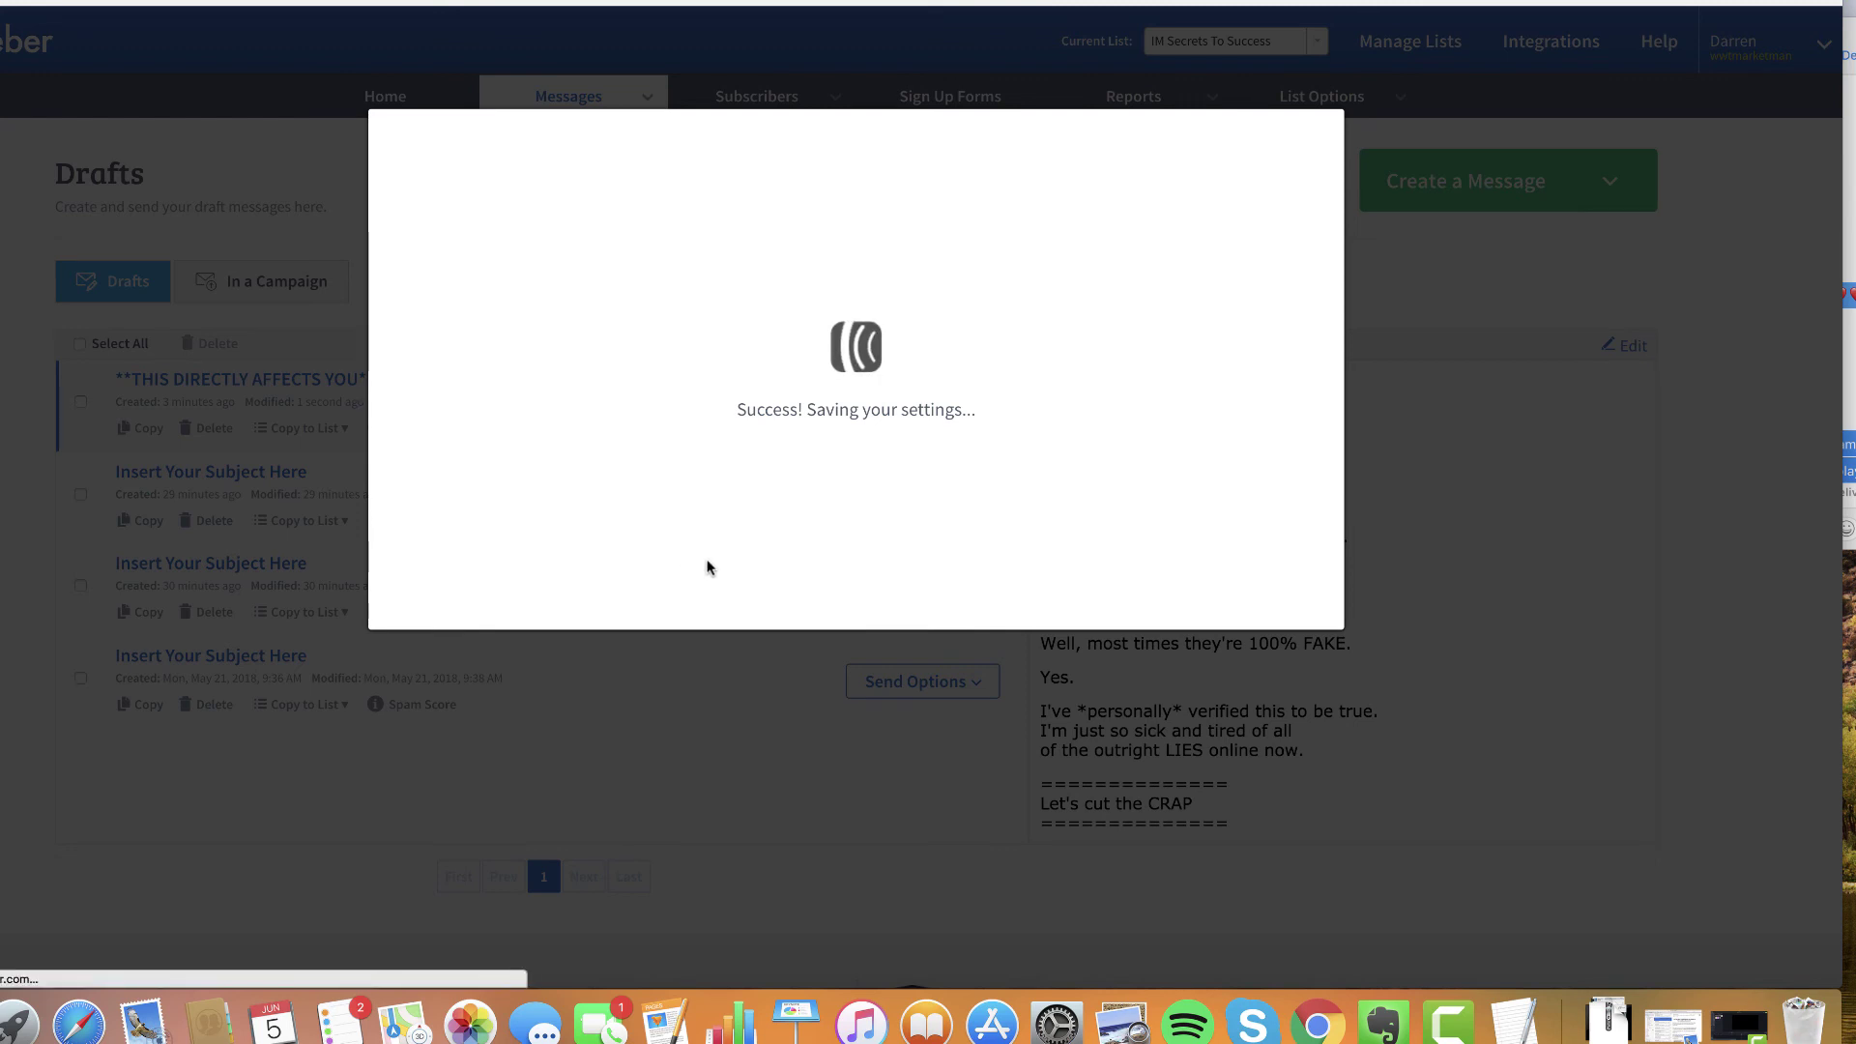
scroll(704, 551, "down", 15)
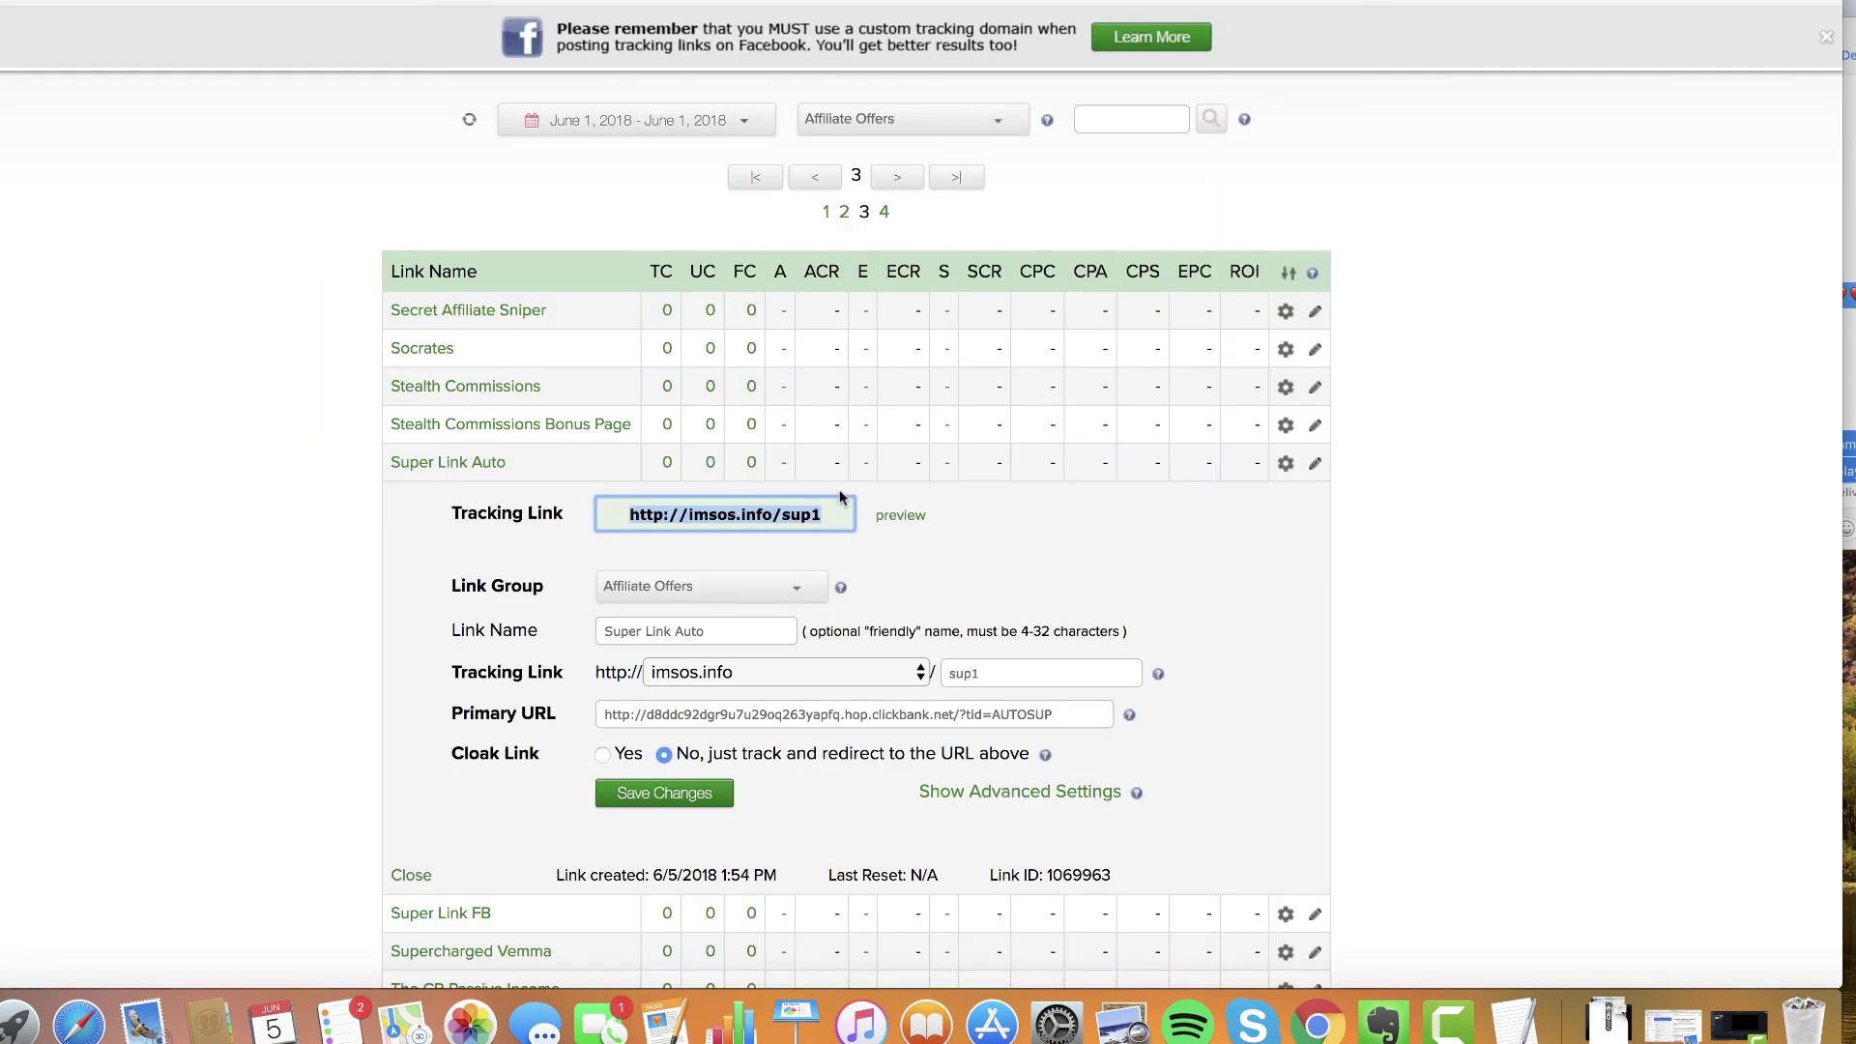
Examine the Primary URL of Super Link Auto in the link tracker and return to the AWeber follow-up series.
left_click(700, 713)
key("super+a")
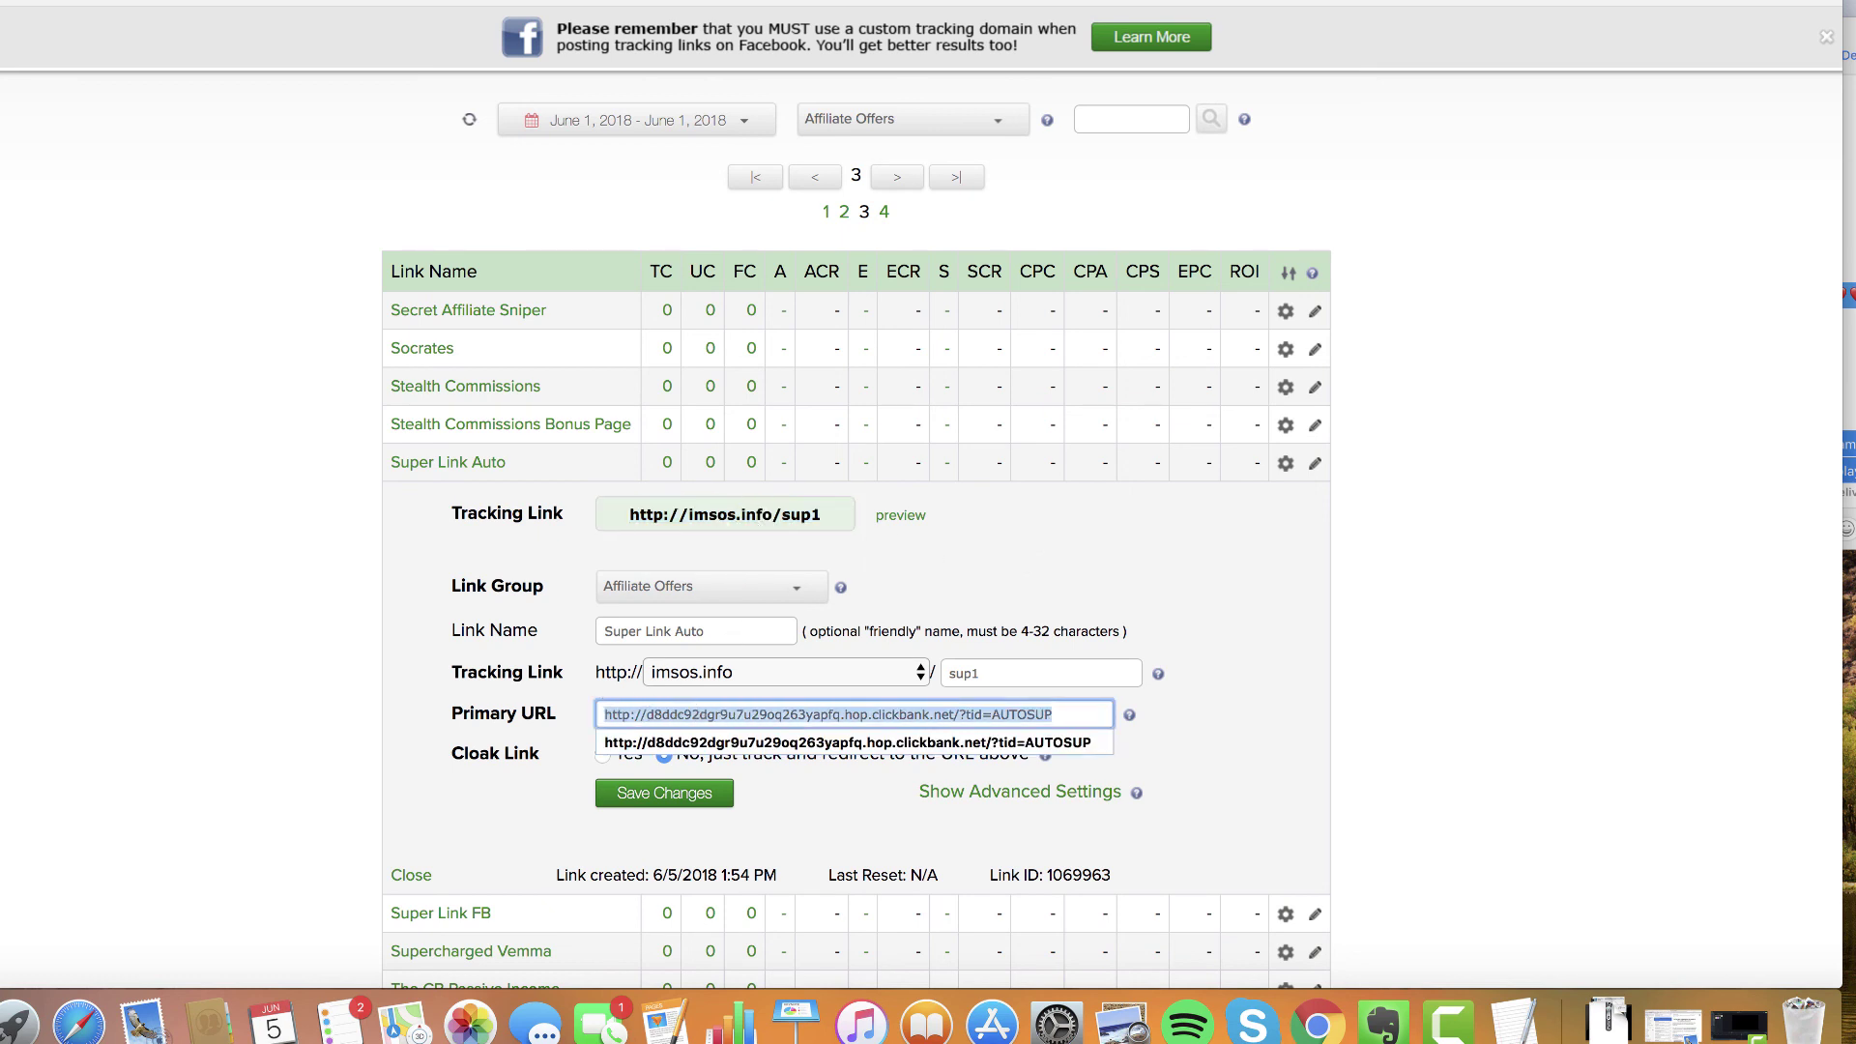
left_click(290, 2)
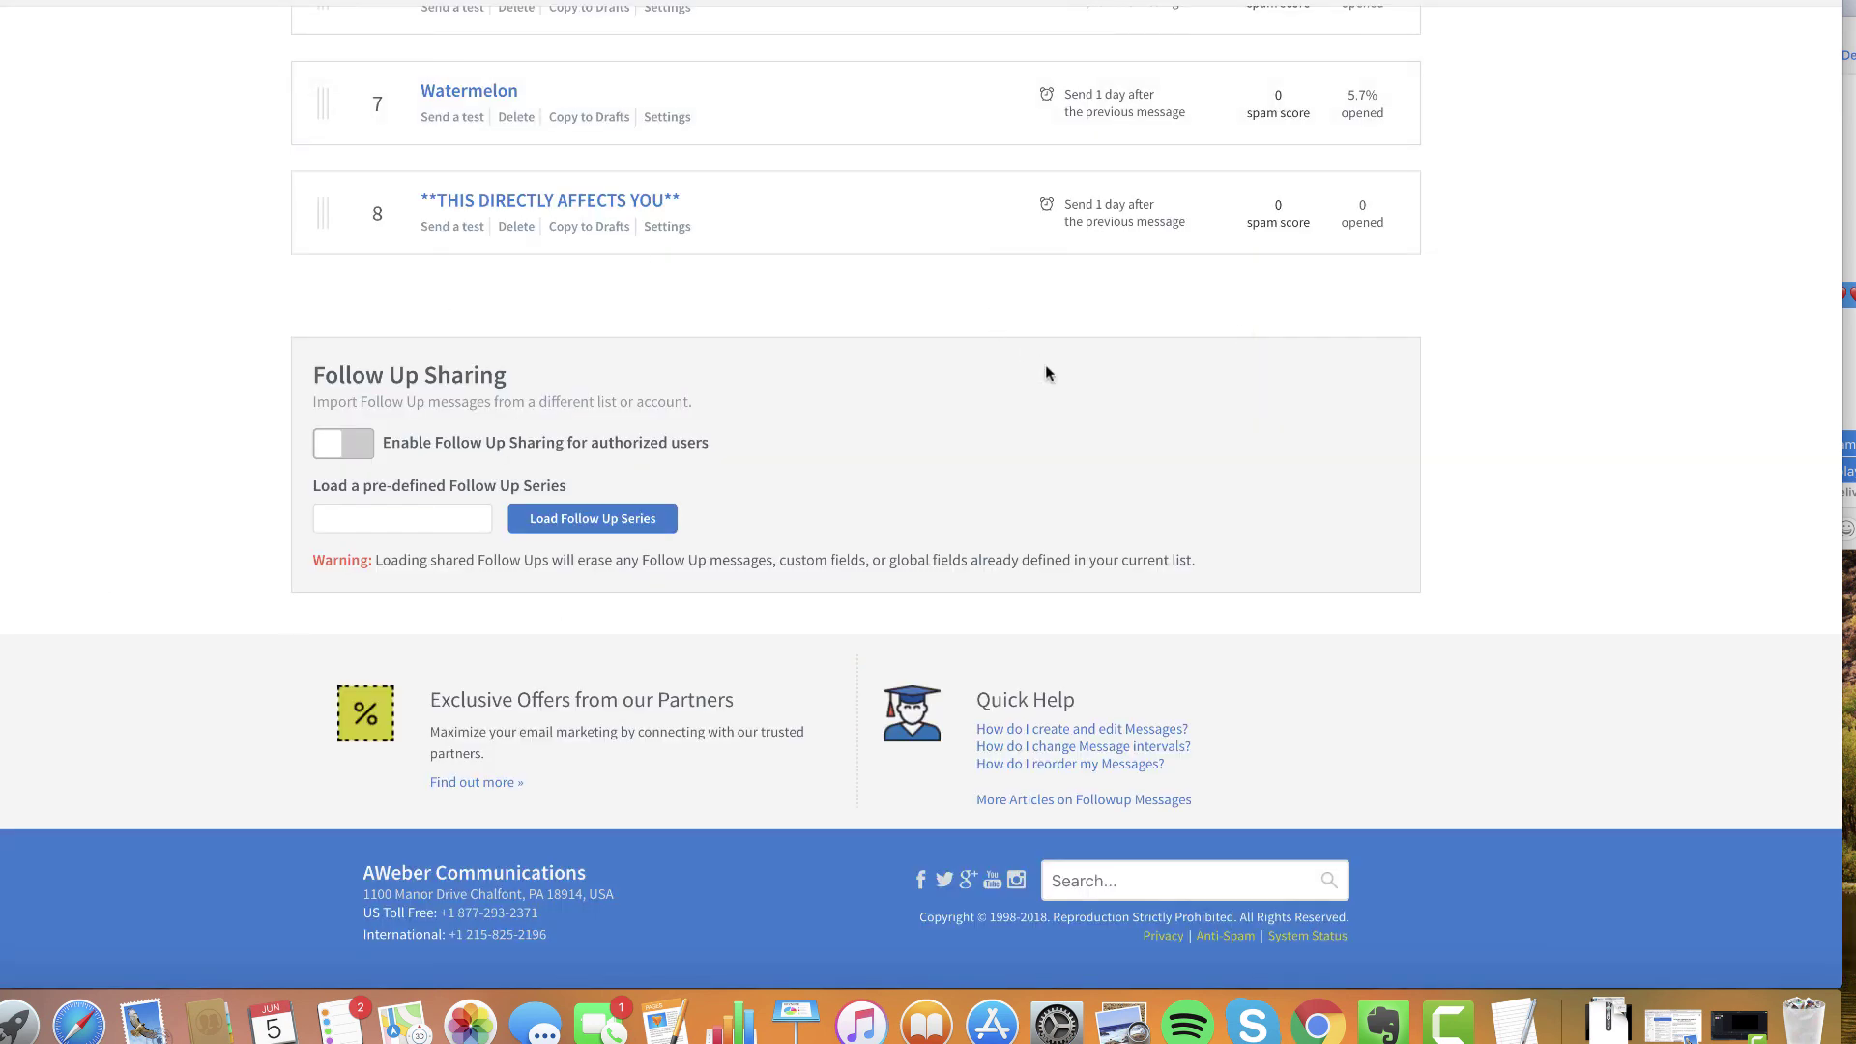